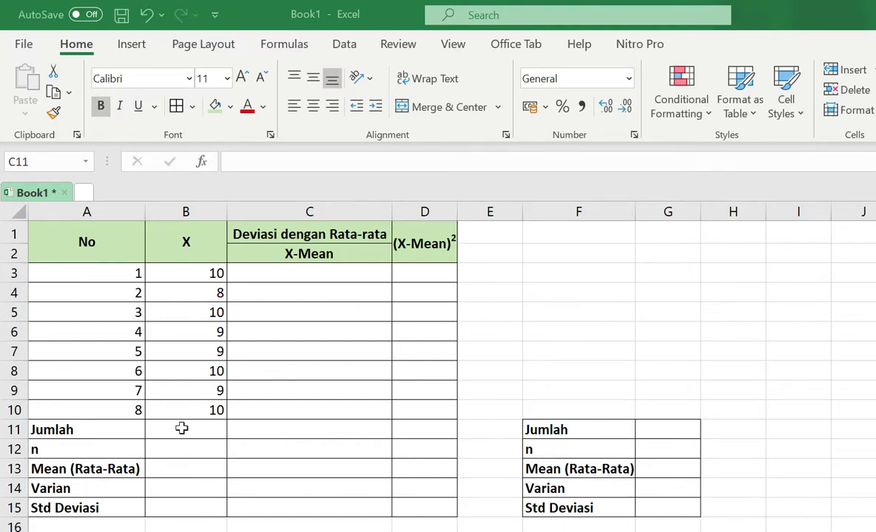
Step: Enter =SUM(B3:B10) in B11 so the Jumlah row shows 75
click(185, 427)
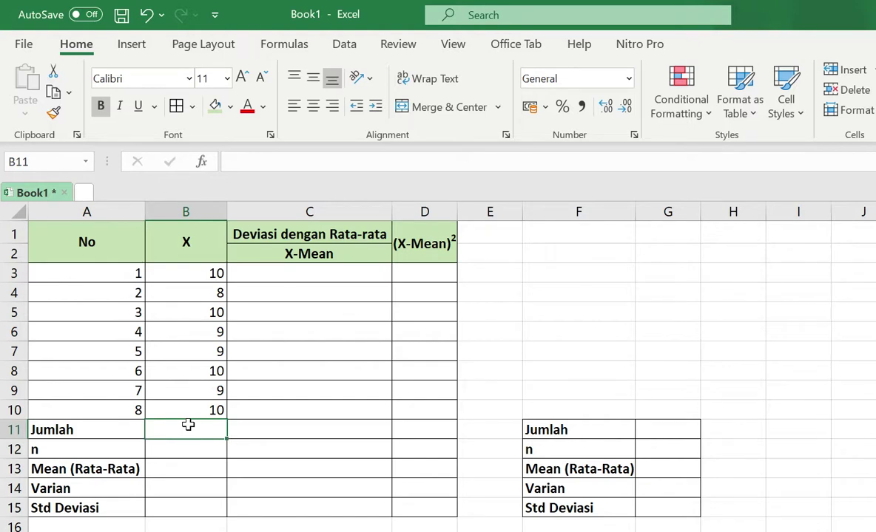
text(=)
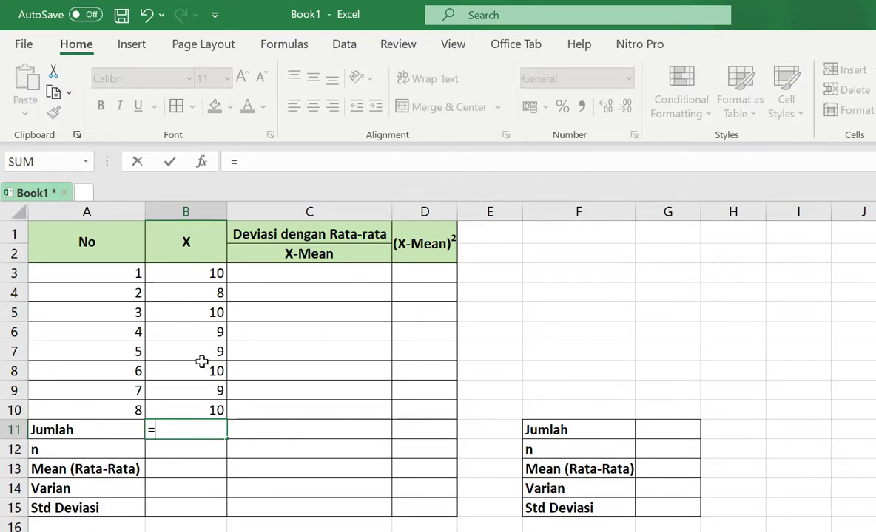
text(sum)
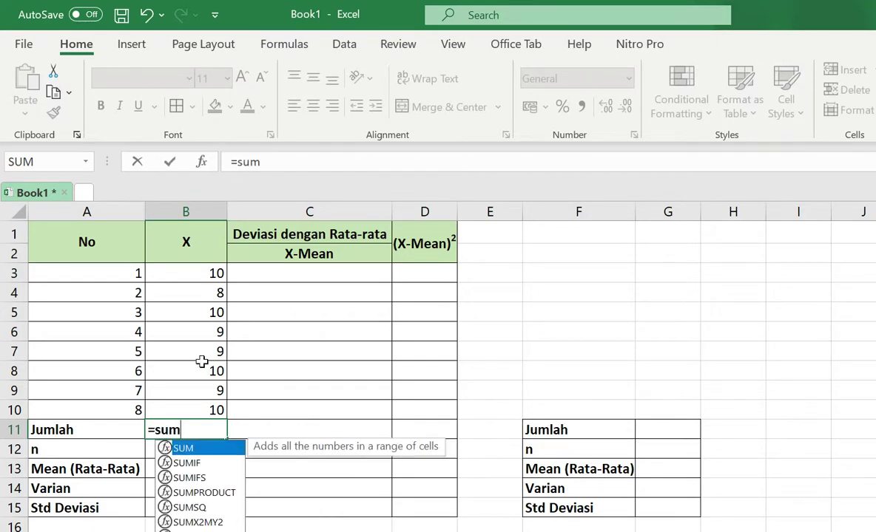
text(()
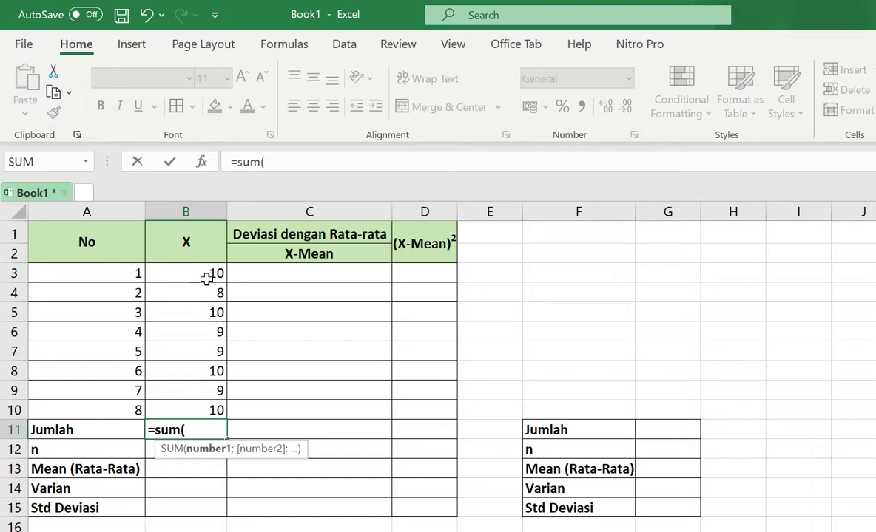
mouse_move(204, 273)
mouse_down()
mouse_move(202, 381)
mouse_move(211, 410)
mouse_up()
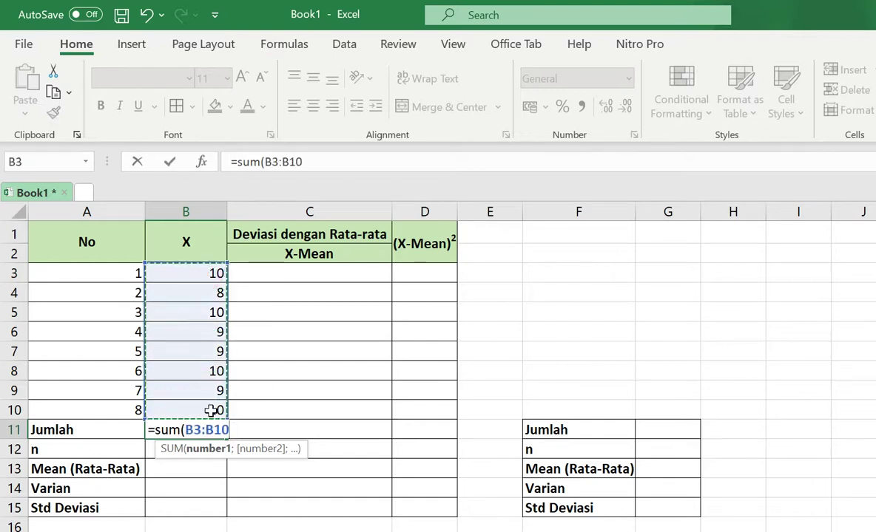
text())
key(Return)
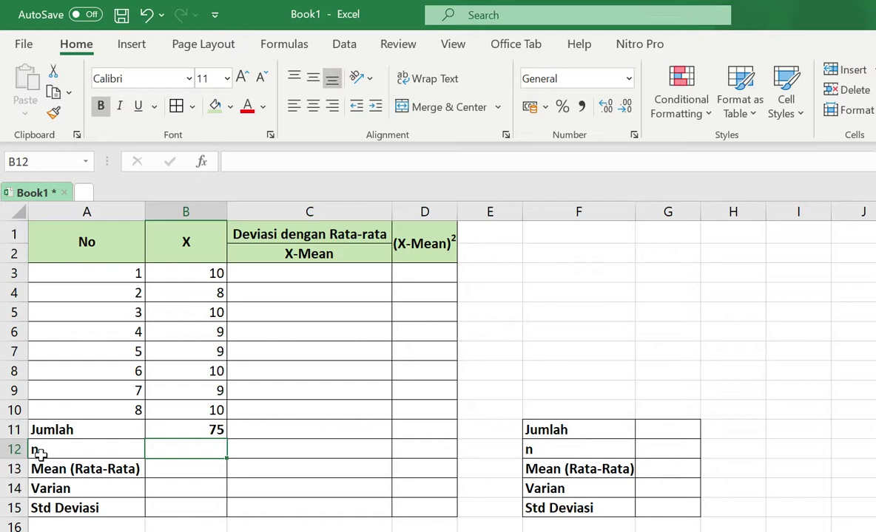
Step: Set n in B12 to =A10 so it shows 8
text(=)
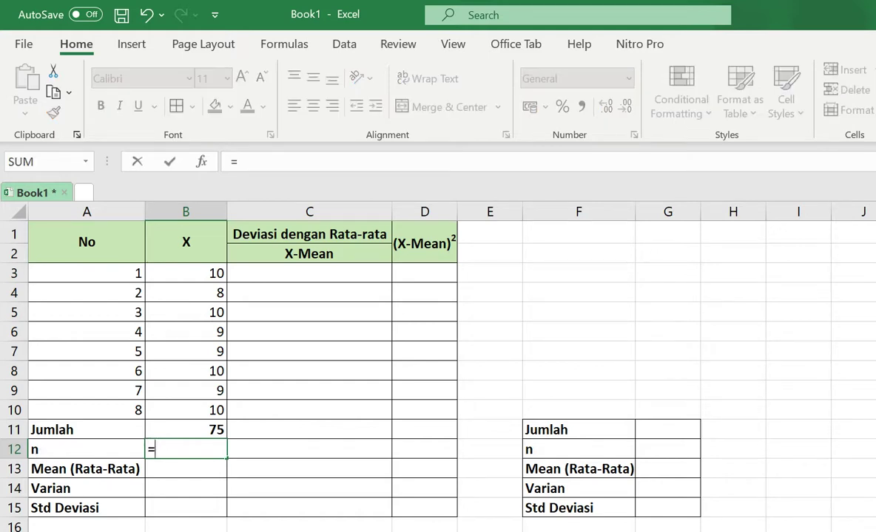
click(127, 409)
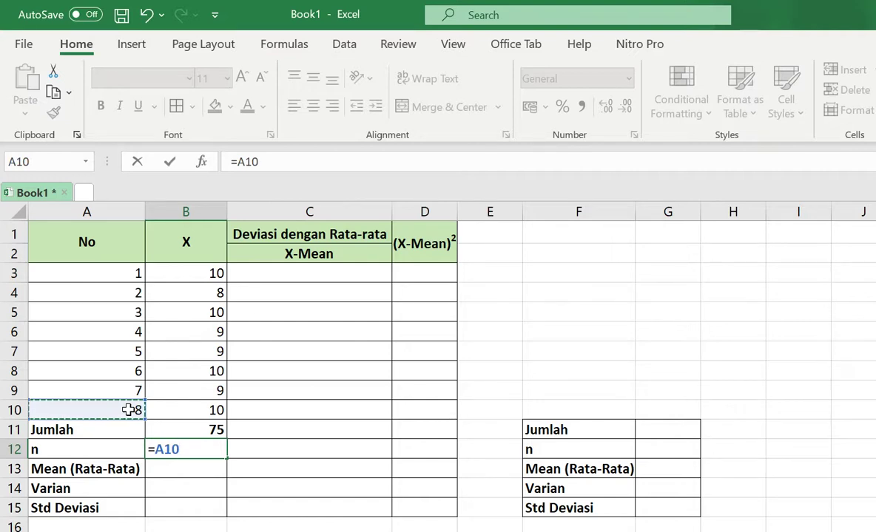
key(Return)
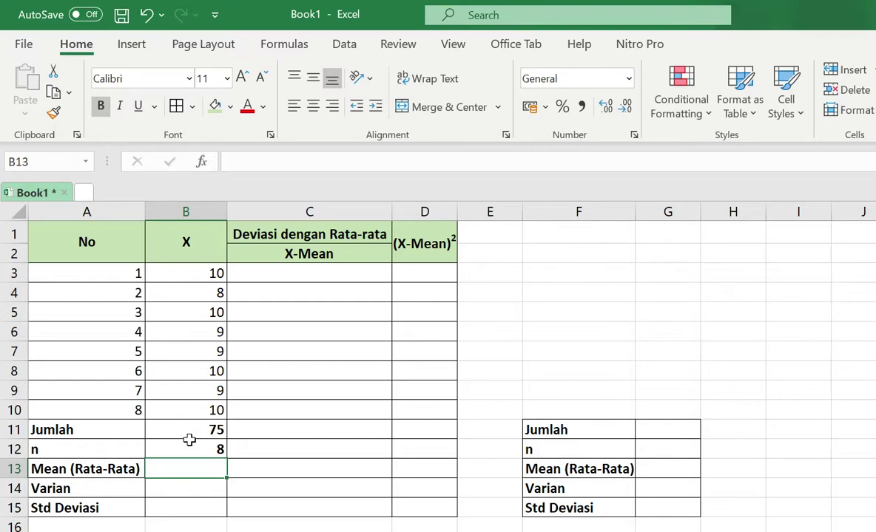
Step: Compute the mean in B13 as =B11/B12, giving 9,375
text(=)
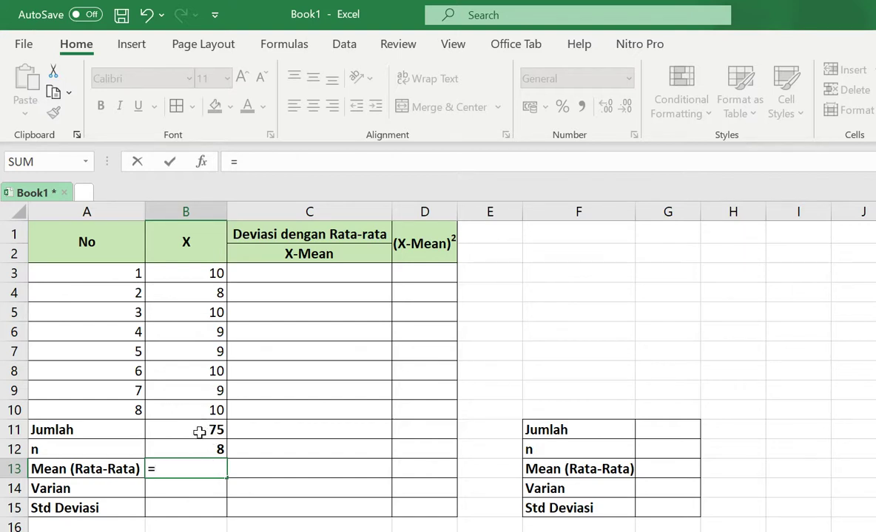
click(199, 432)
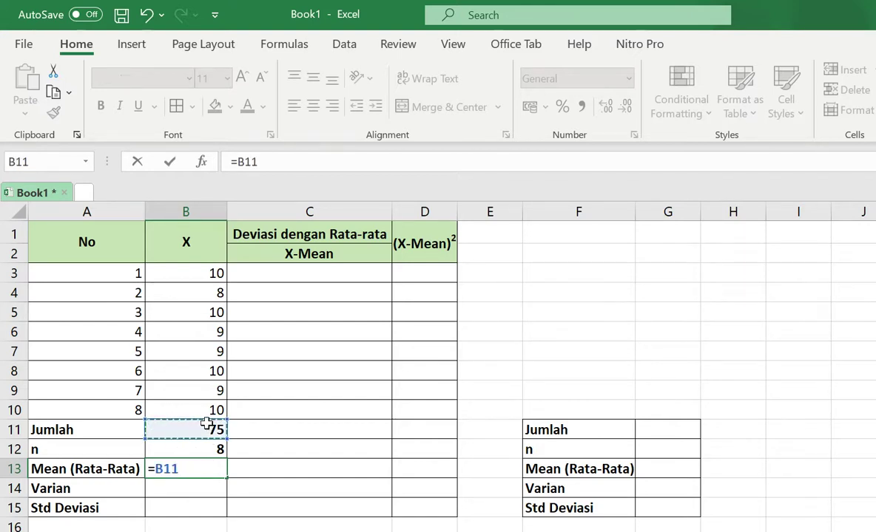
text(/)
click(208, 448)
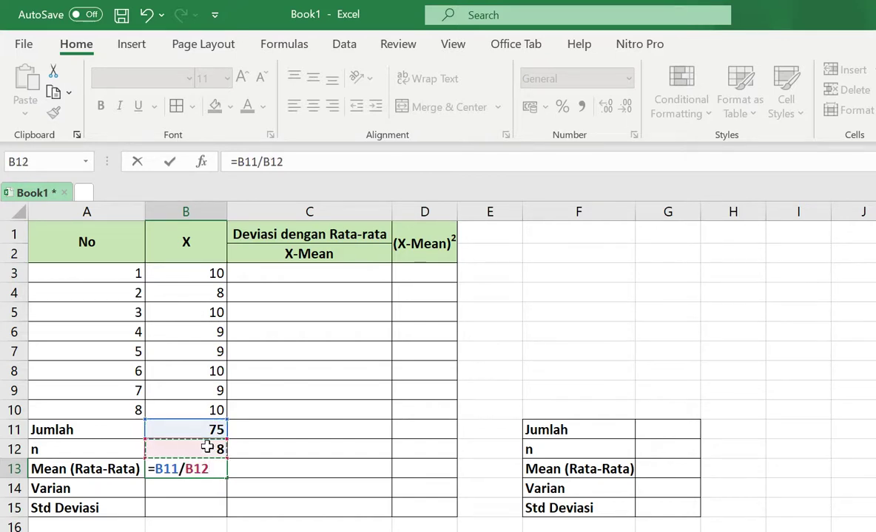
key(Return)
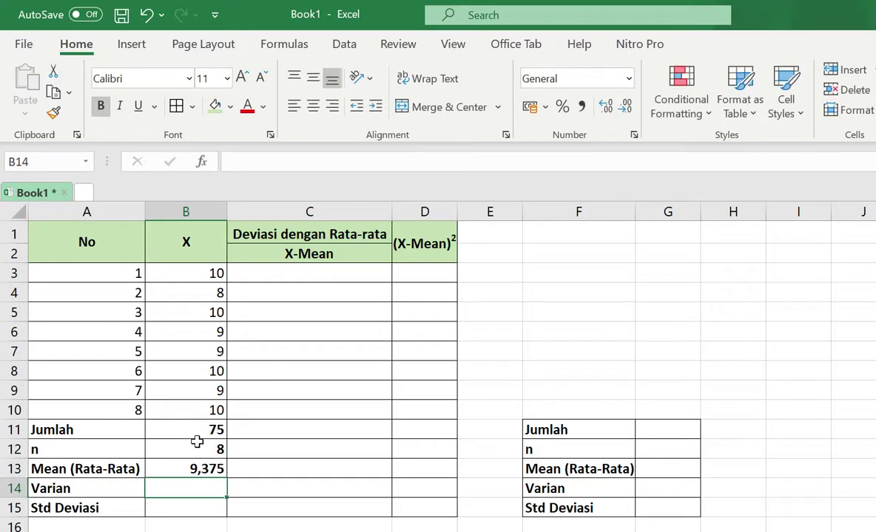
click(194, 467)
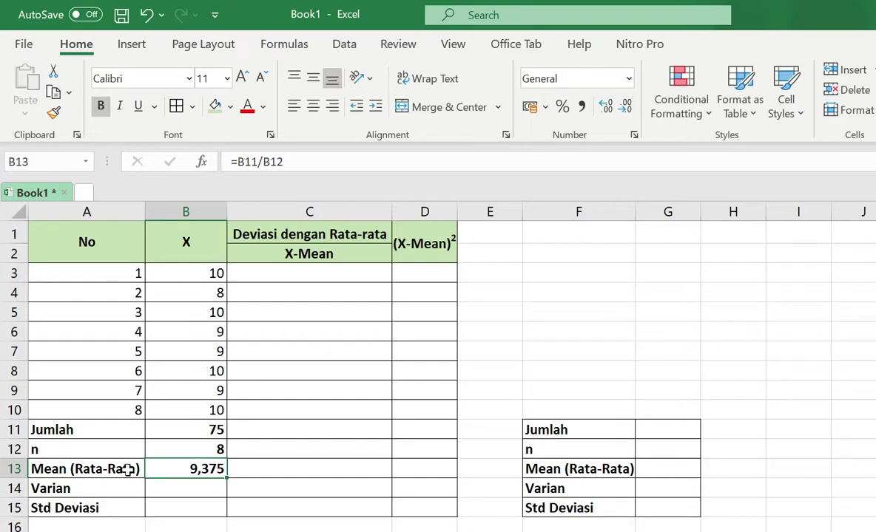
Step: Enter =B3-B13 in C3 to get the first deviation, 0,625
click(297, 275)
text(=)
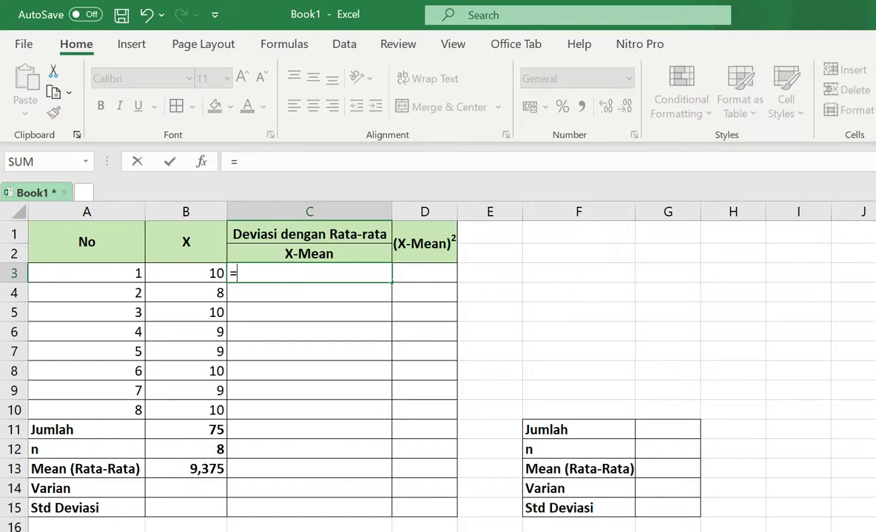
click(206, 273)
text(-)
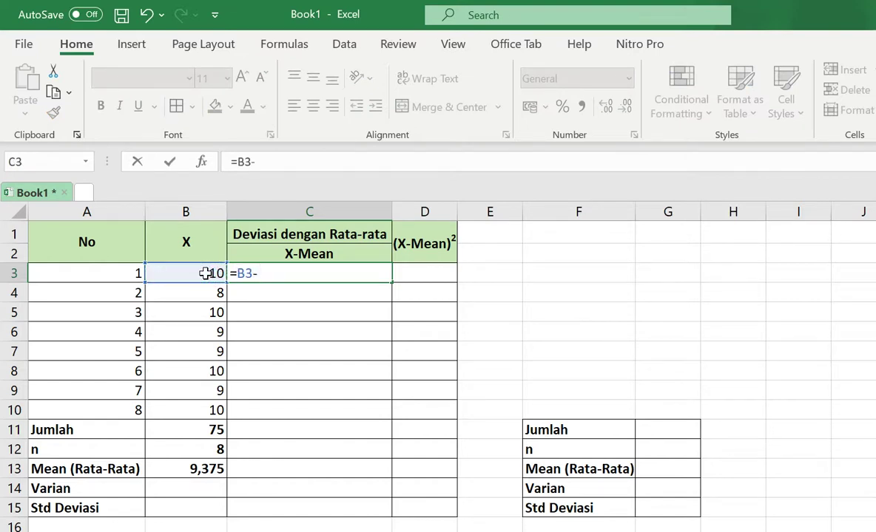
click(202, 469)
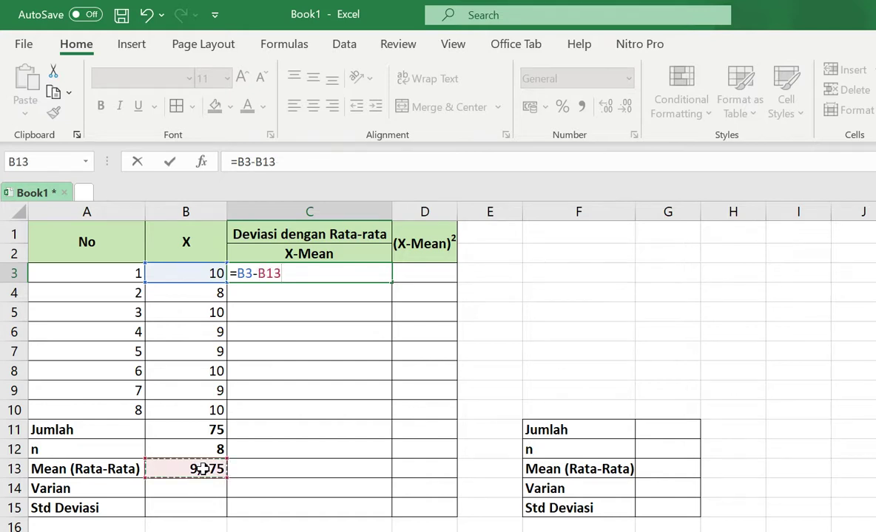
key(Return)
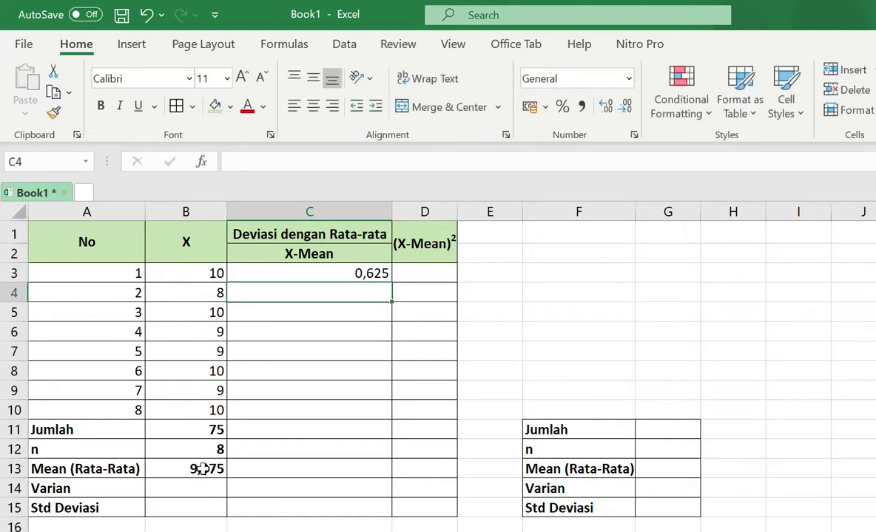
click(382, 273)
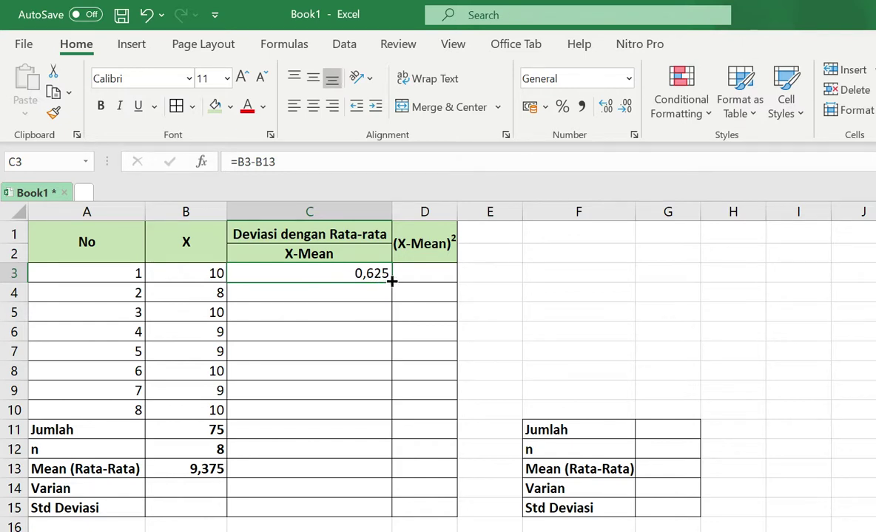
Step: Fill the deviation formula into C4:C5 and compare their formulas with C3, showing 8 and 10
drag(392, 281, 393, 316)
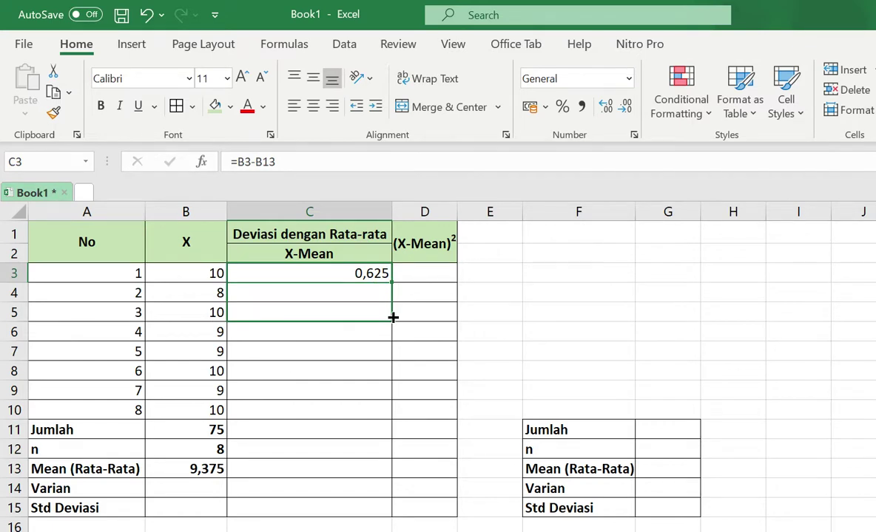
drag(393, 316, 392, 317)
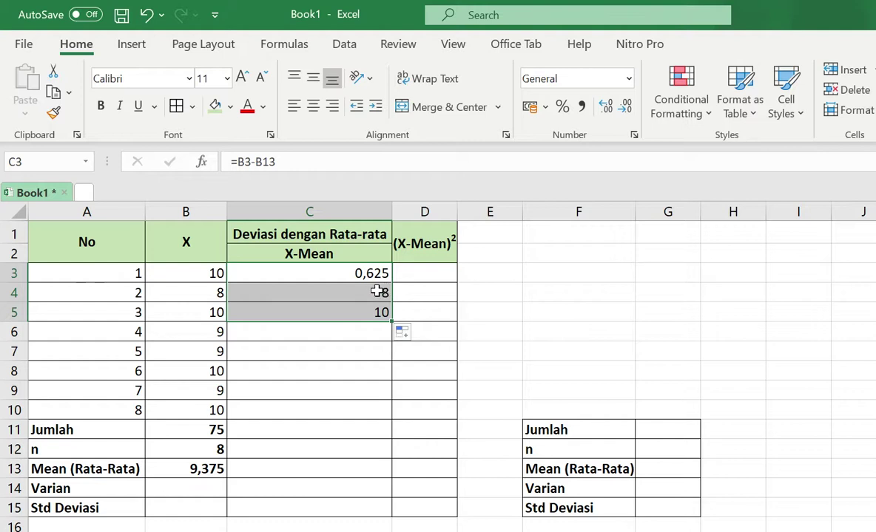
key(Down)
click(366, 273)
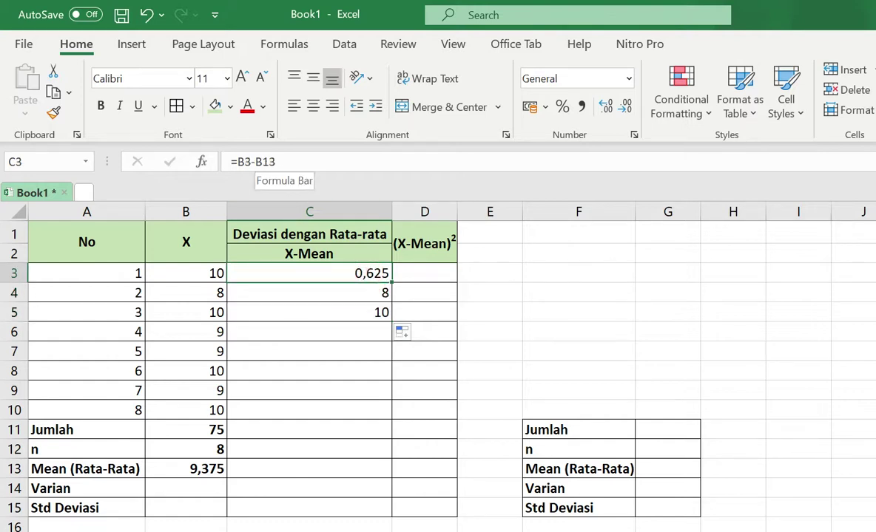
click(356, 293)
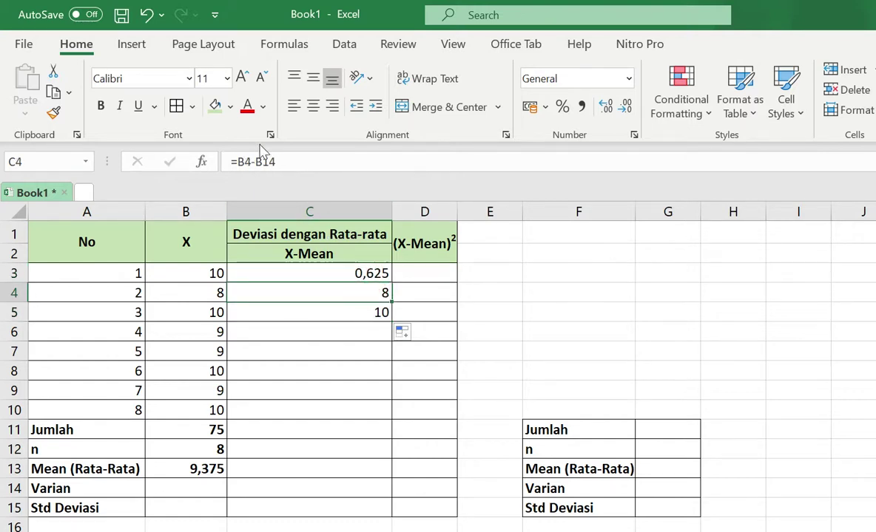
click(366, 313)
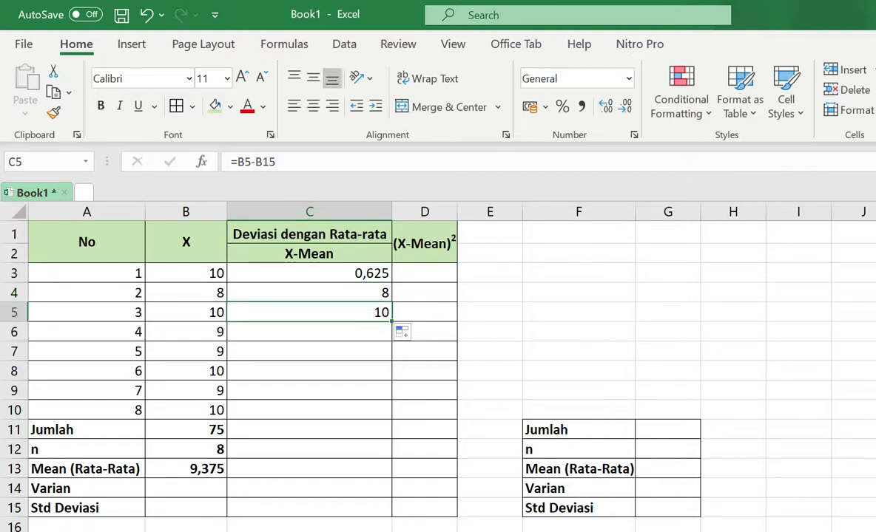
click(325, 273)
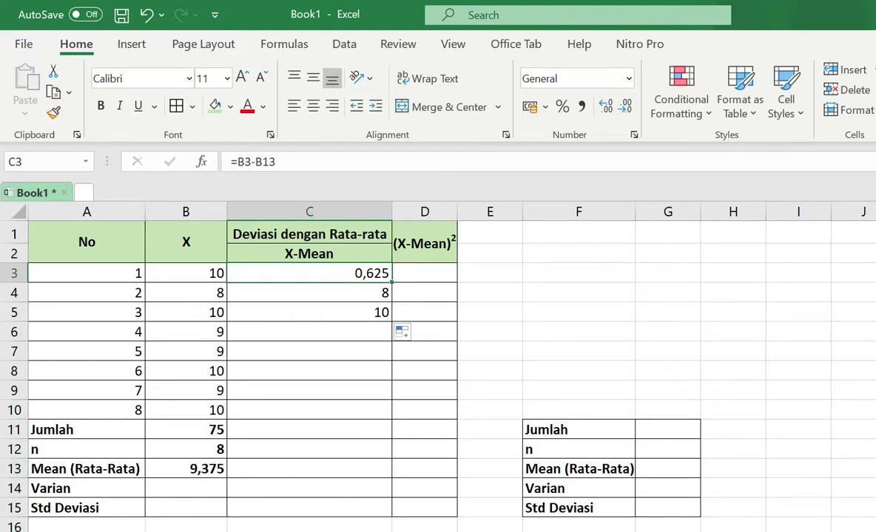
click(369, 295)
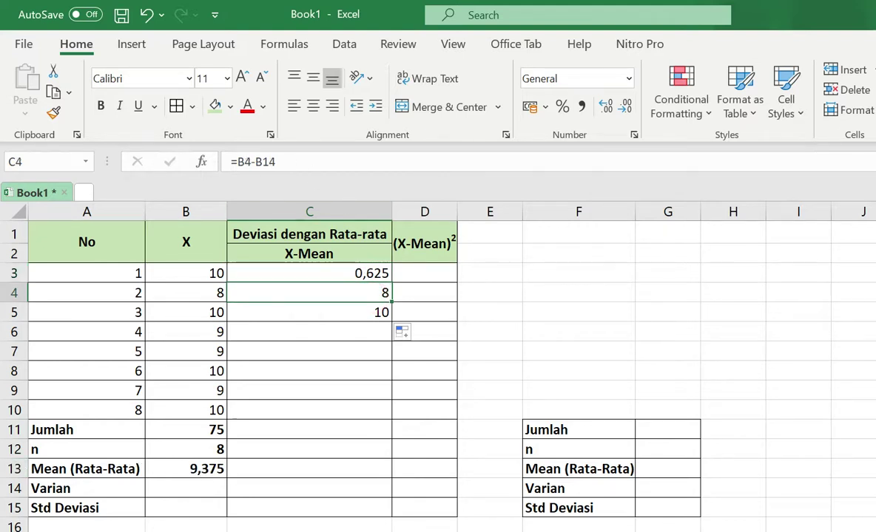
Step: Start editing C4's formula, then cancel the broken edit and return to C3
click(250, 161)
click(338, 274)
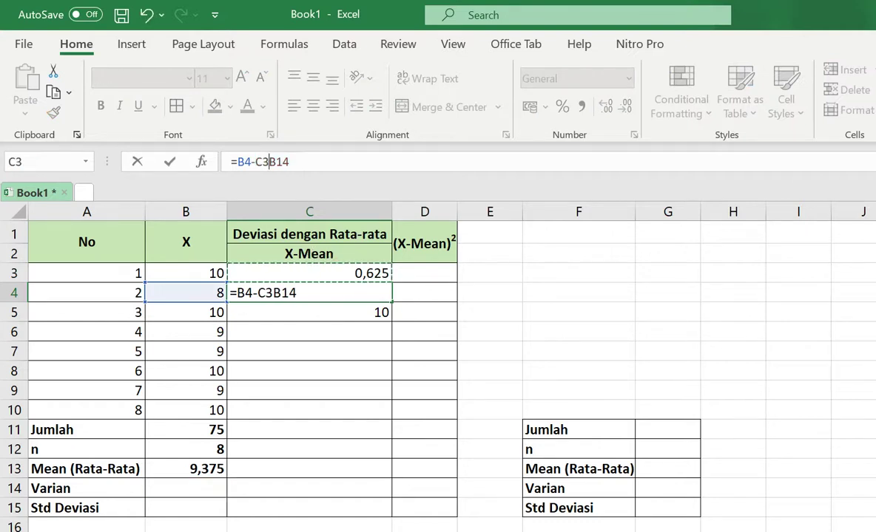
key(Escape)
click(326, 278)
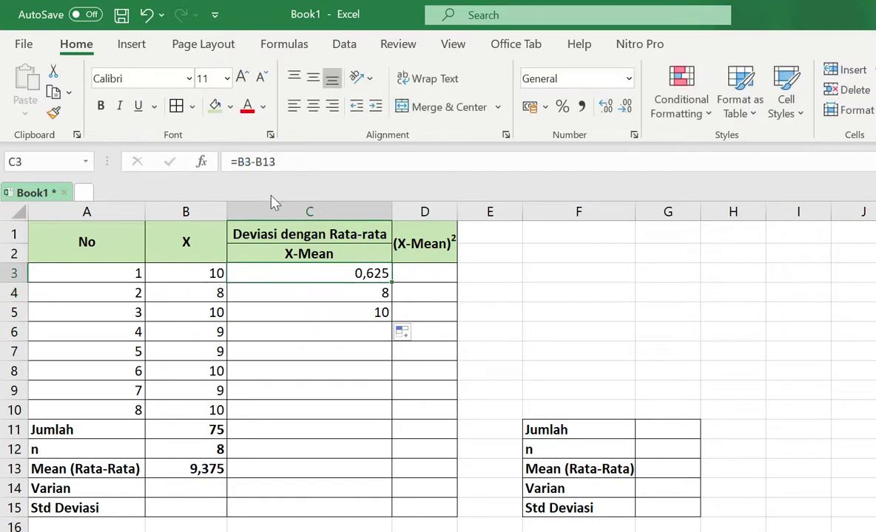
Step: Anchor the mean in the first deviation formula as =B3-$B$13
click(252, 161)
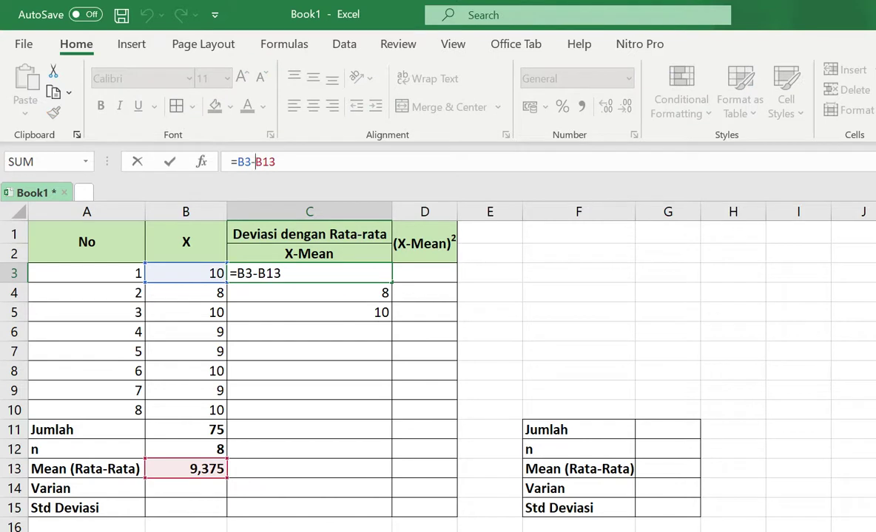
text($)
text($)
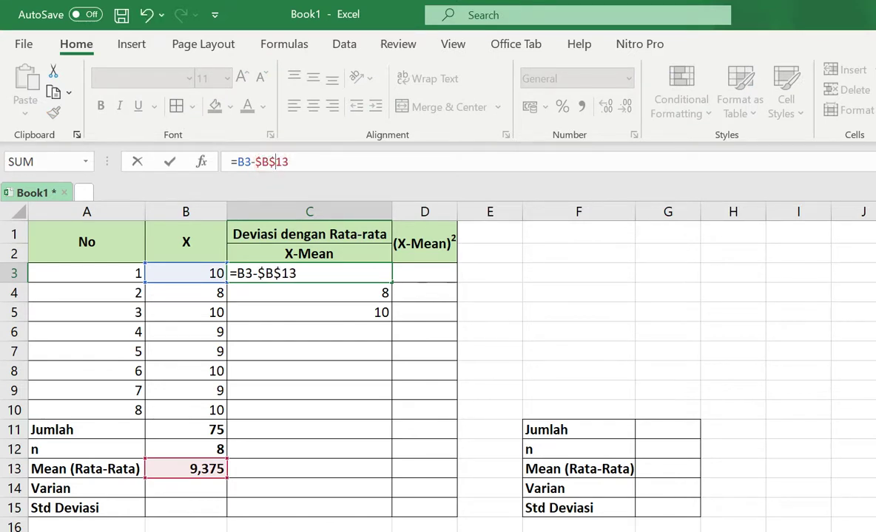
key(Return)
Step: Fill the anchored deviation formula down to C10, inspect rows 4–5, then undo the fill
click(362, 274)
drag(392, 283, 380, 420)
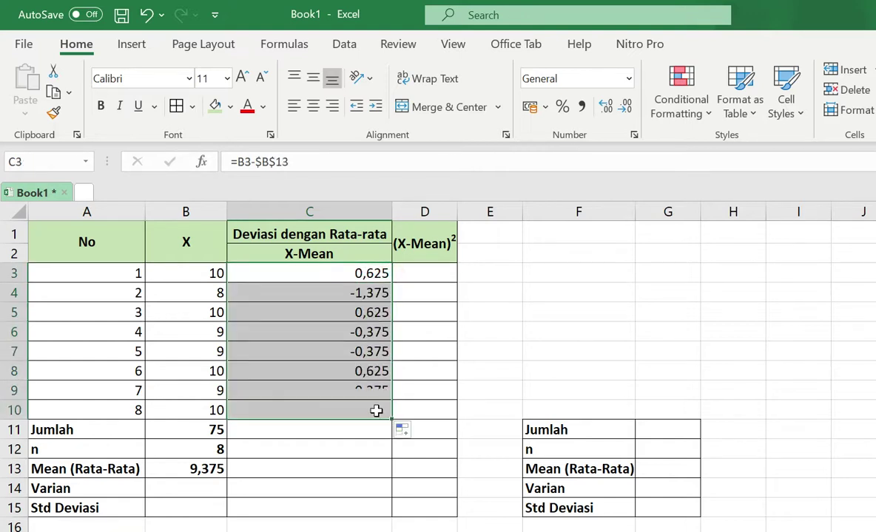
click(368, 273)
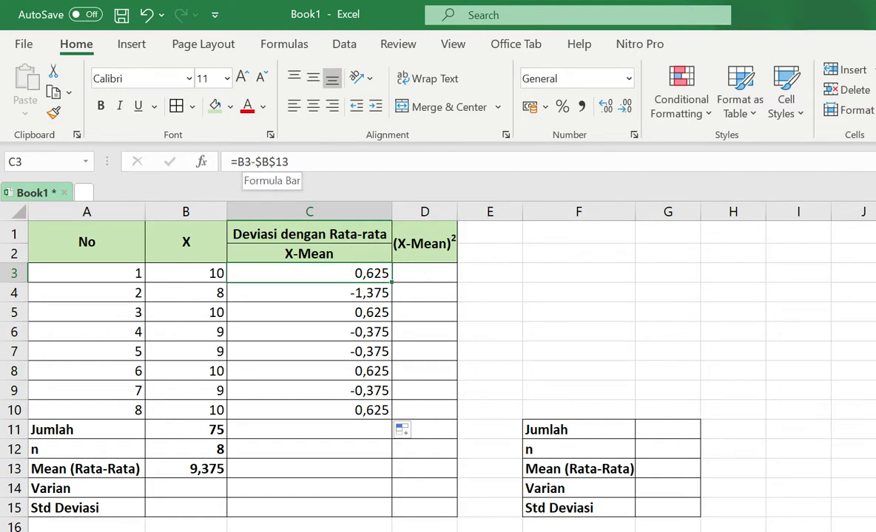
click(366, 296)
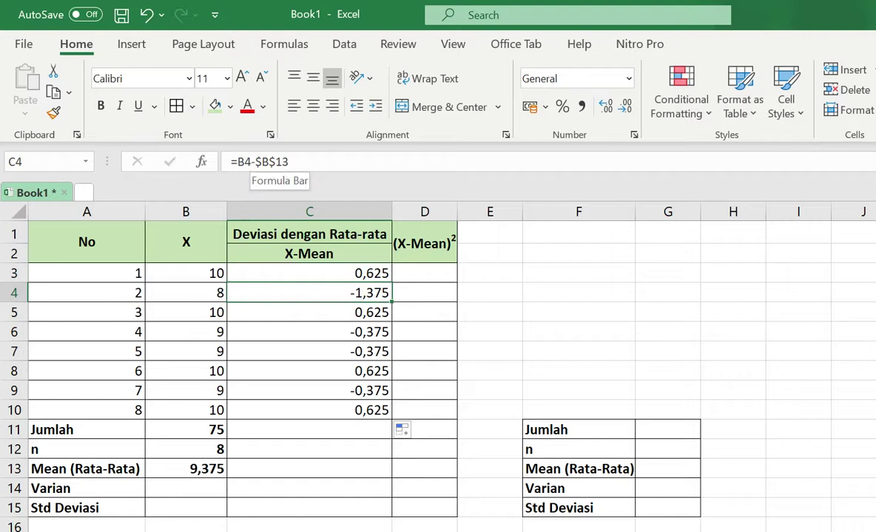
click(333, 316)
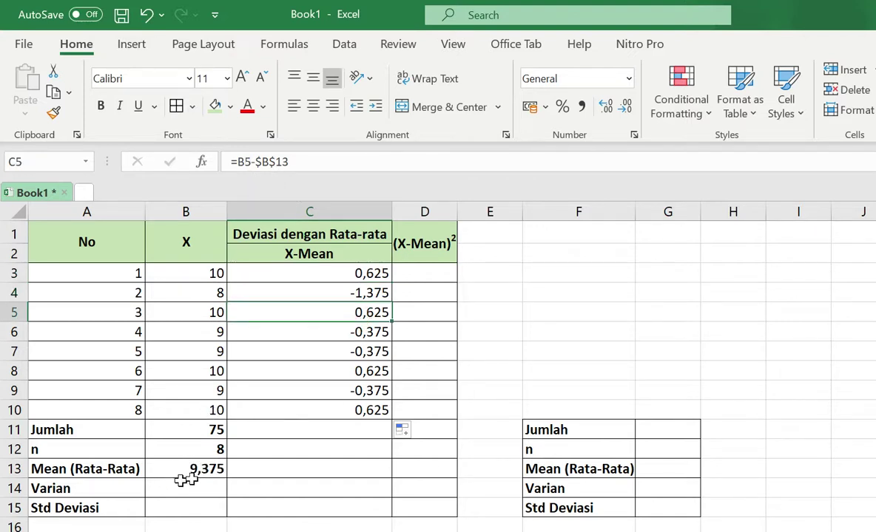
click(356, 291)
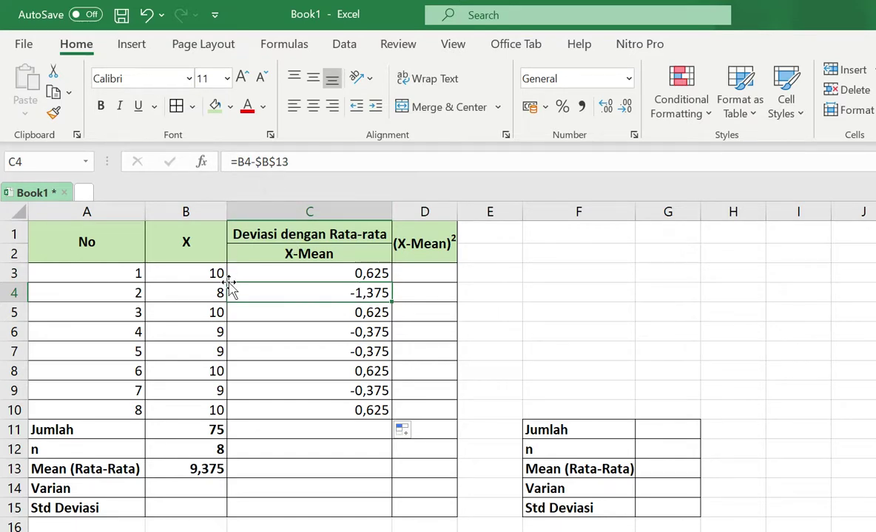
key(ctrl+z)
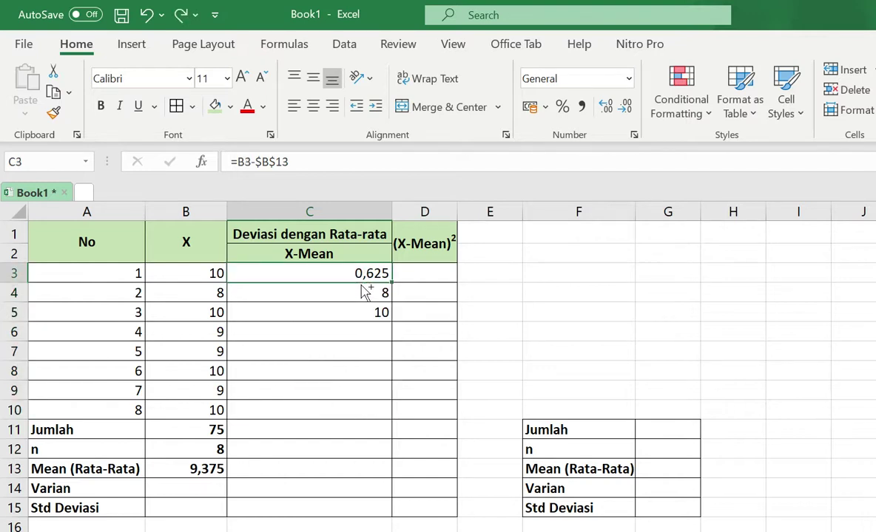
Step: Repeat the fill down to C10, recheck rows 3–4, and undo it again
drag(392, 283, 383, 420)
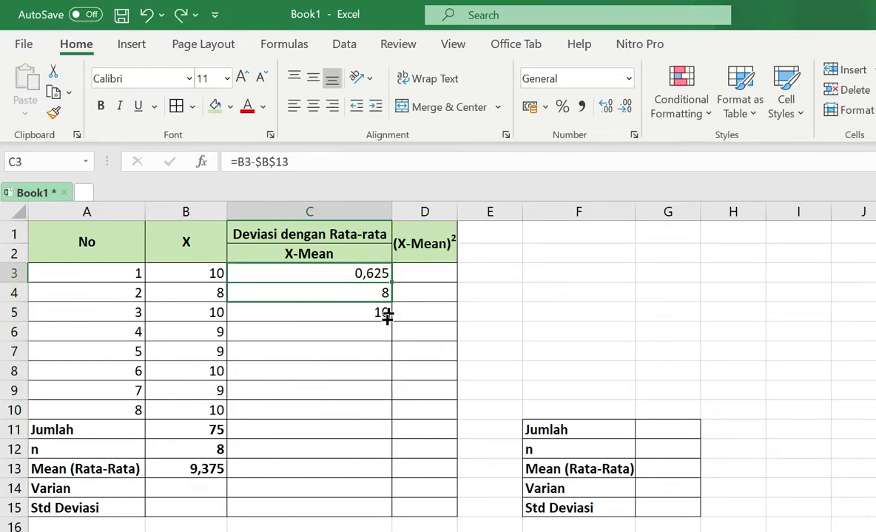
click(371, 296)
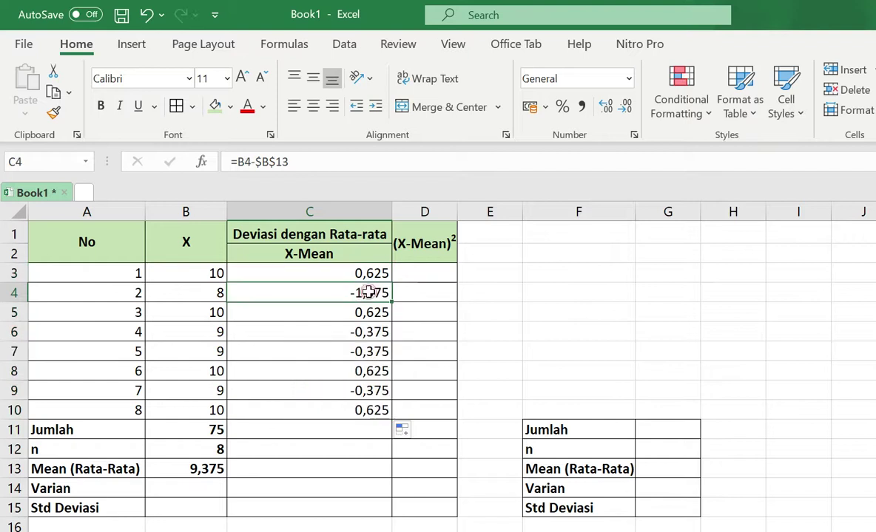
click(365, 274)
click(370, 296)
key(ctrl+z)
Step: Remove the $ anchors so C3 reads =B3-B13
click(256, 161)
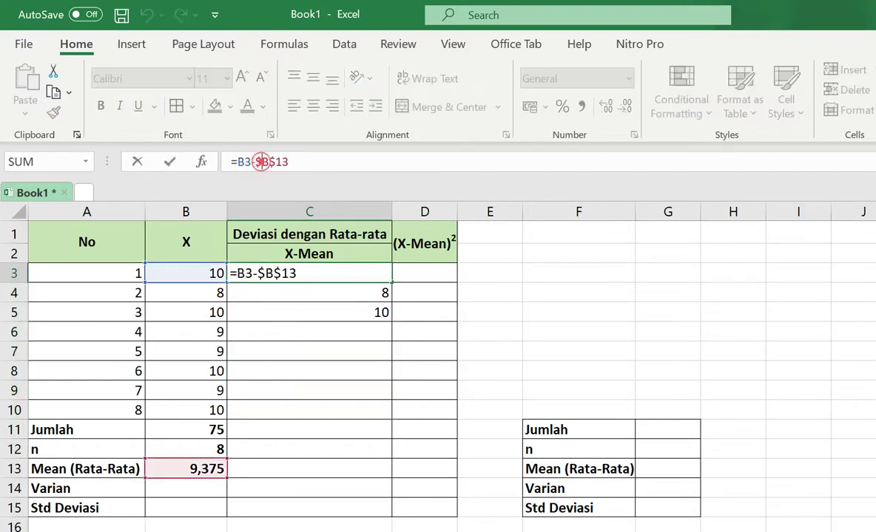
key(BackSpace)
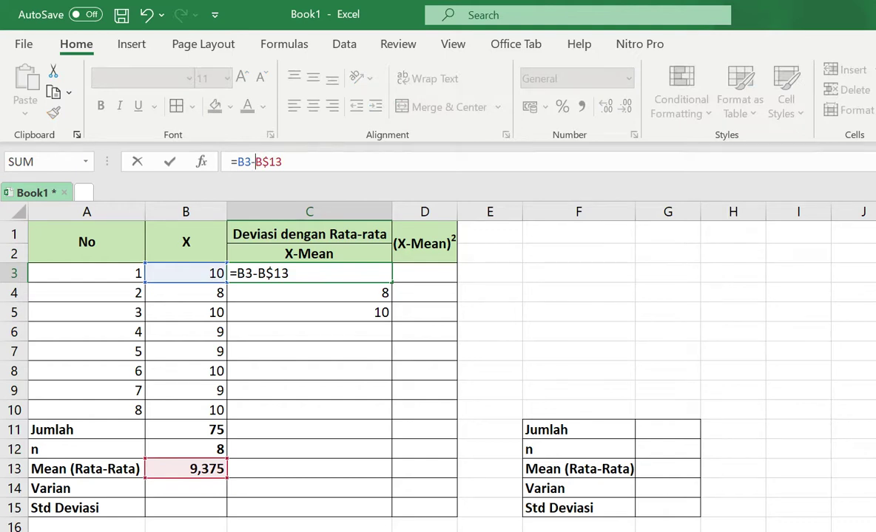
key(Right)
key(Delete)
key(Return)
Step: Fill the unanchored formula down to C10 and inspect rows 4, 5, 6 and 10 for shifted references
click(373, 272)
drag(391, 284, 379, 426)
click(352, 277)
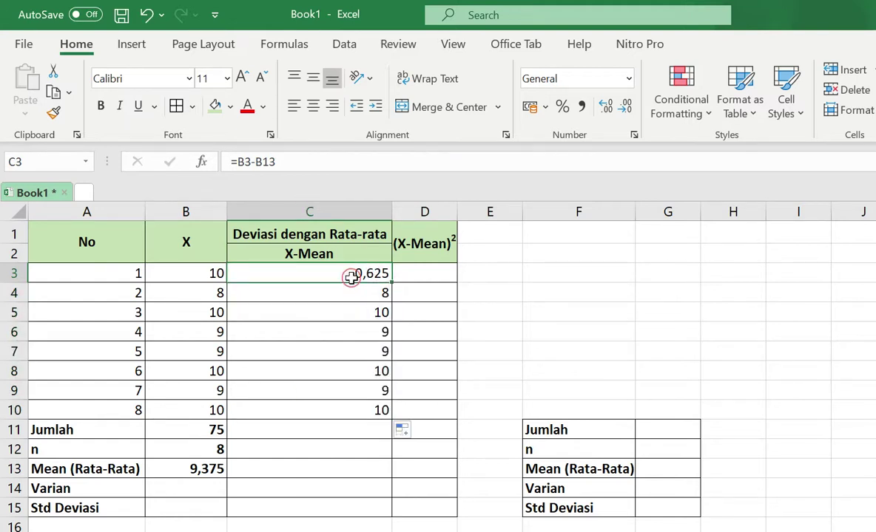
click(358, 293)
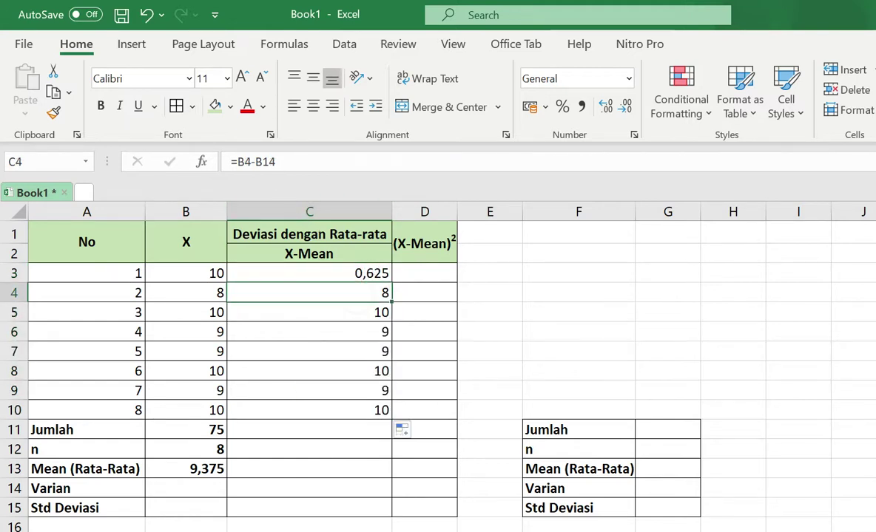
click(363, 309)
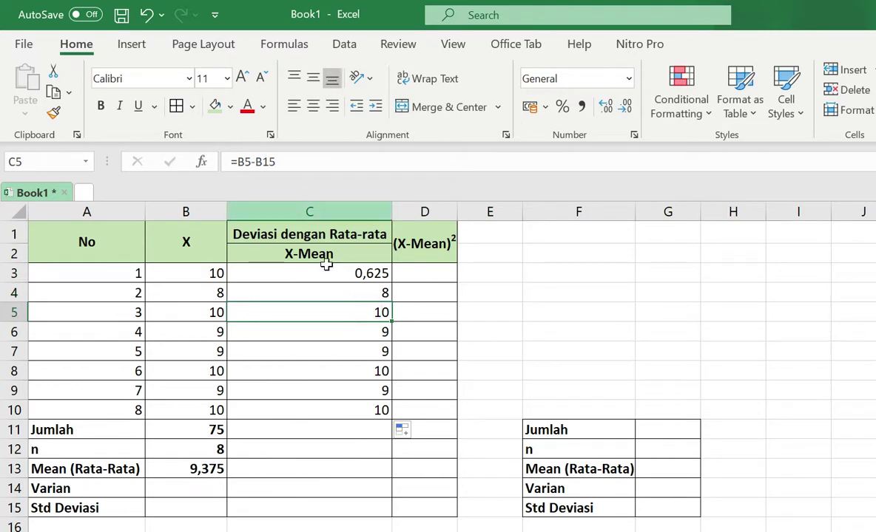
click(359, 331)
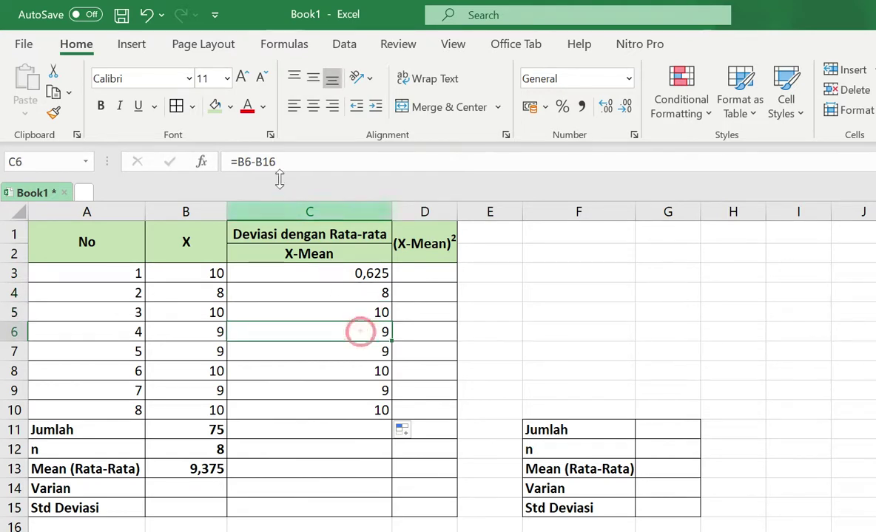
click(368, 410)
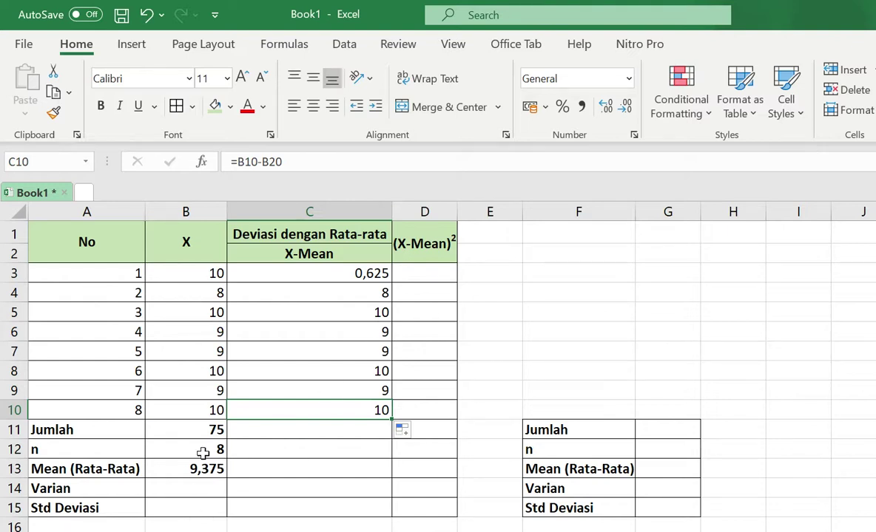
click(375, 274)
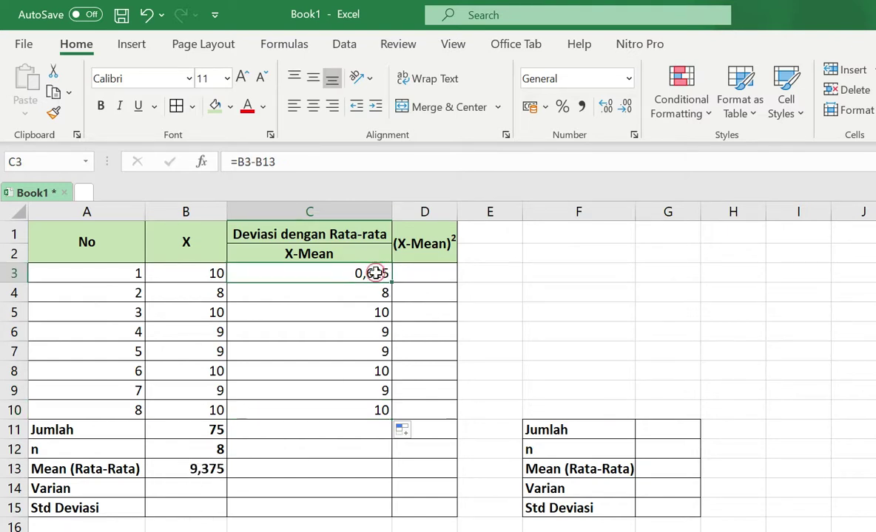
Step: Re-lock the mean reference so C3 reads =B3-$B$13 again
click(257, 161)
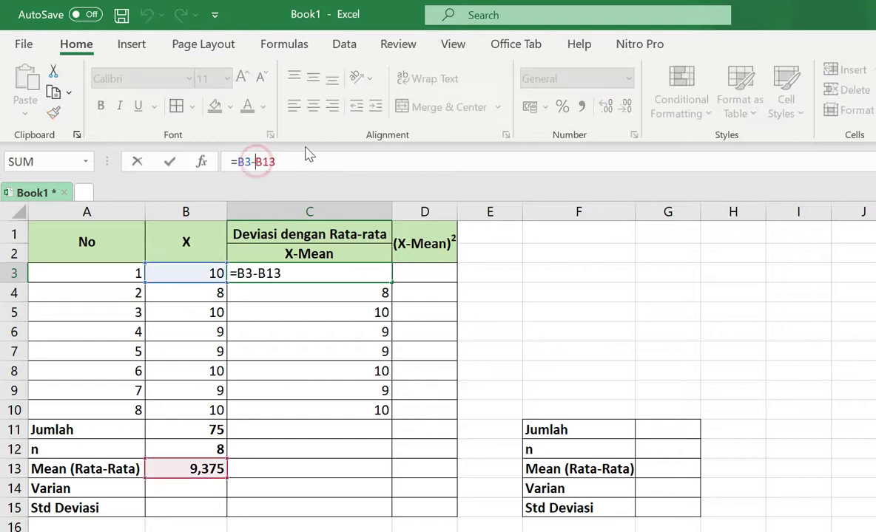
text($)
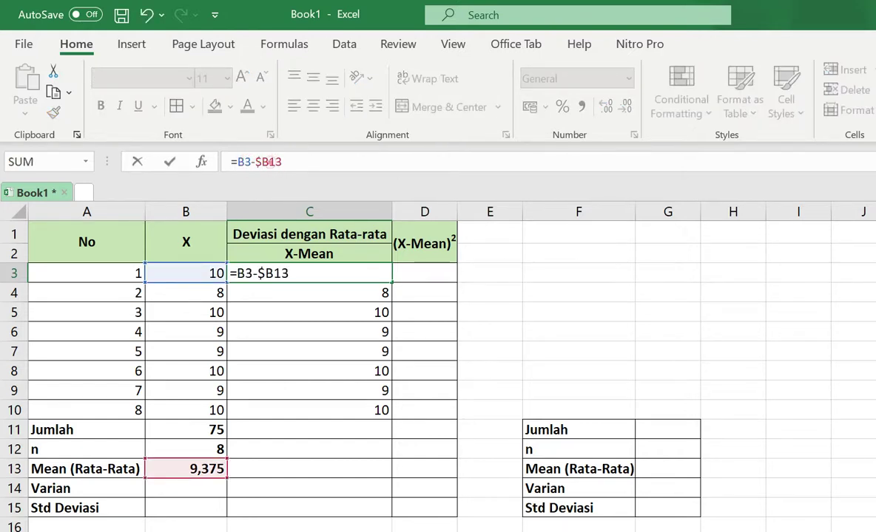
text($)
key(Return)
Step: Copy =B3-$B$13 down C3:C10 and verify the deviation formulas in rows 3–5
click(366, 272)
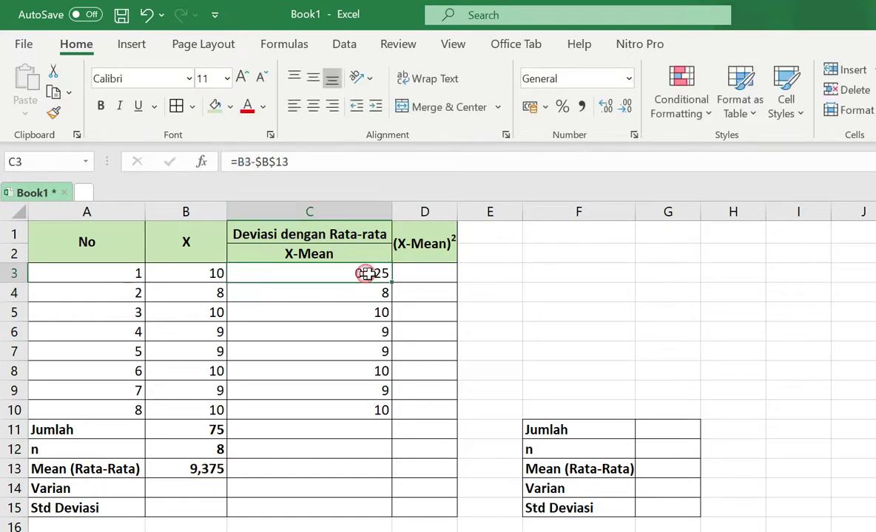
drag(390, 282, 386, 414)
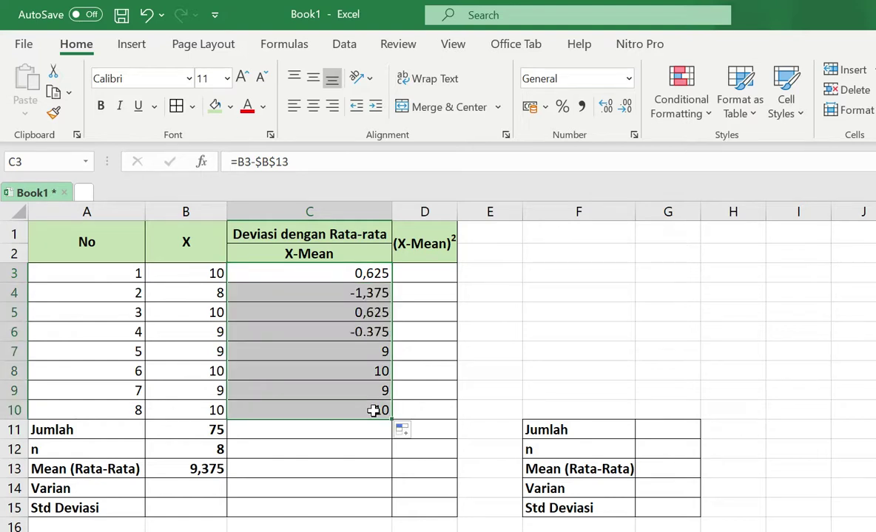
click(353, 311)
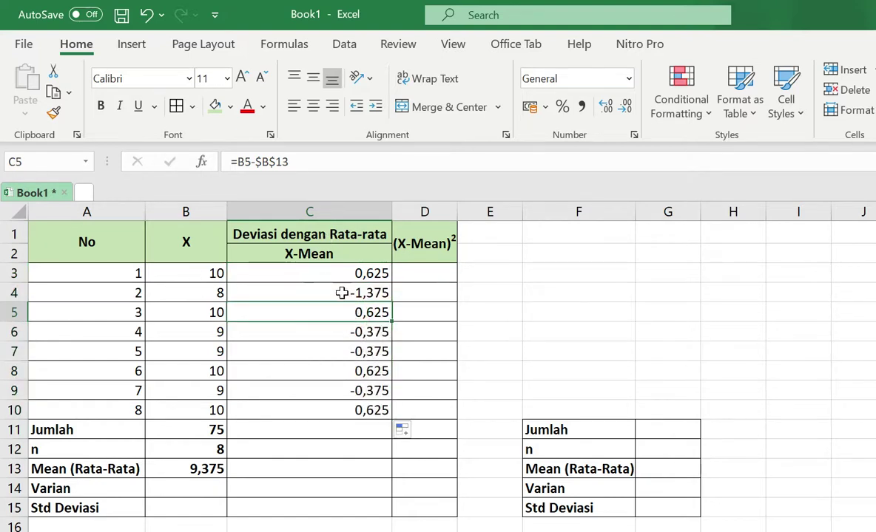
click(205, 274)
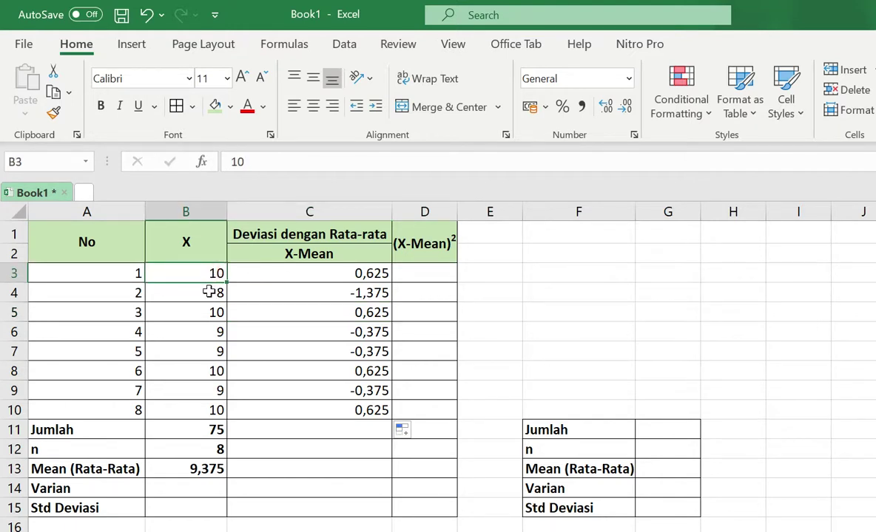
click(348, 274)
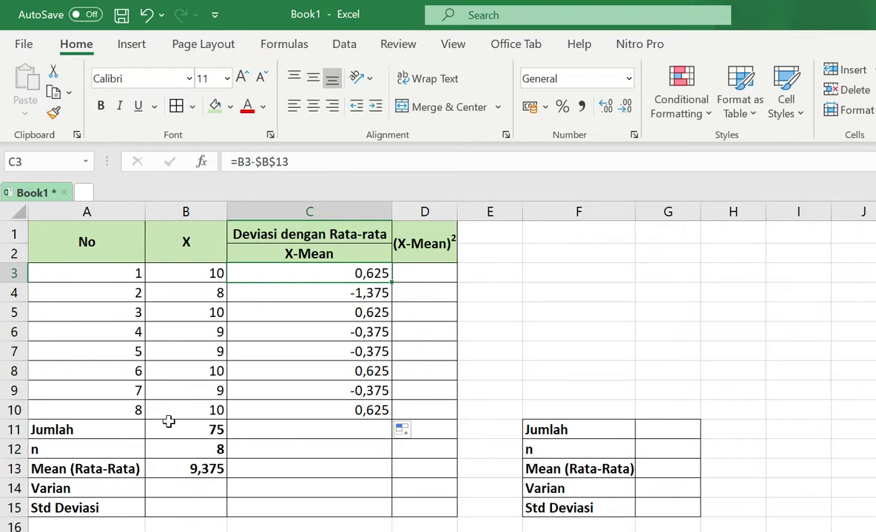
click(358, 293)
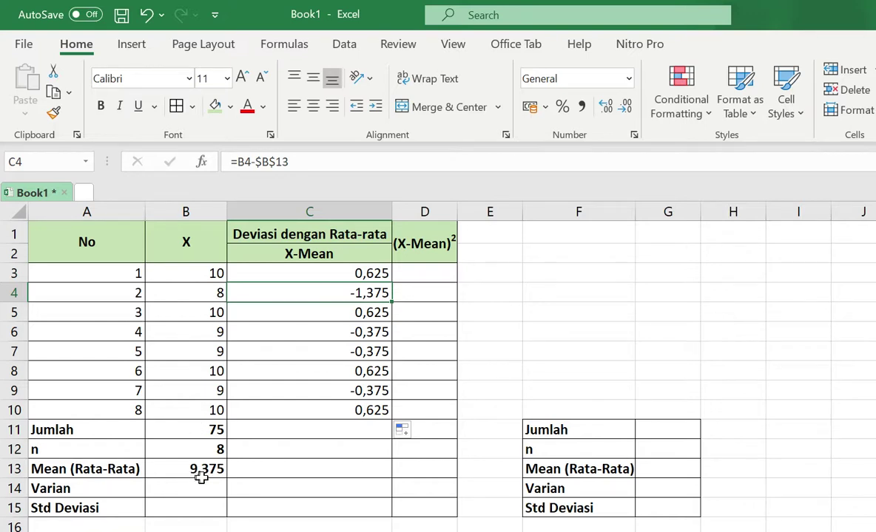
click(338, 313)
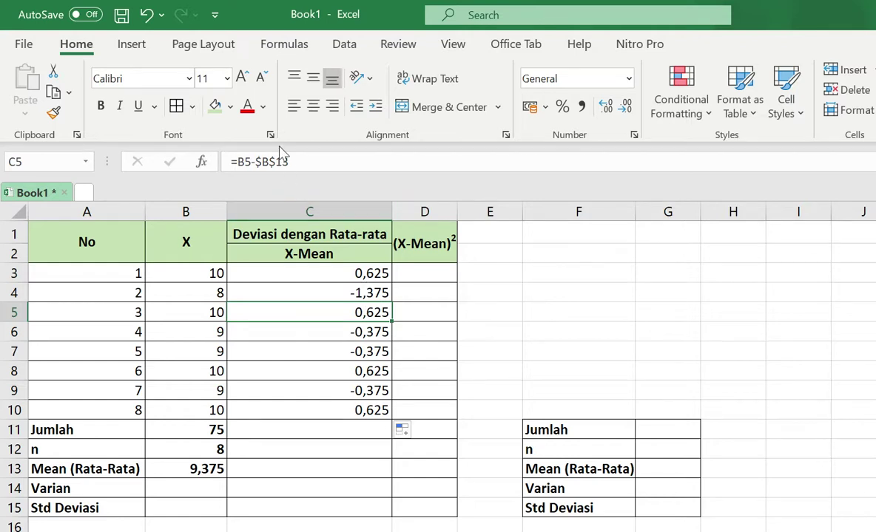
click(424, 275)
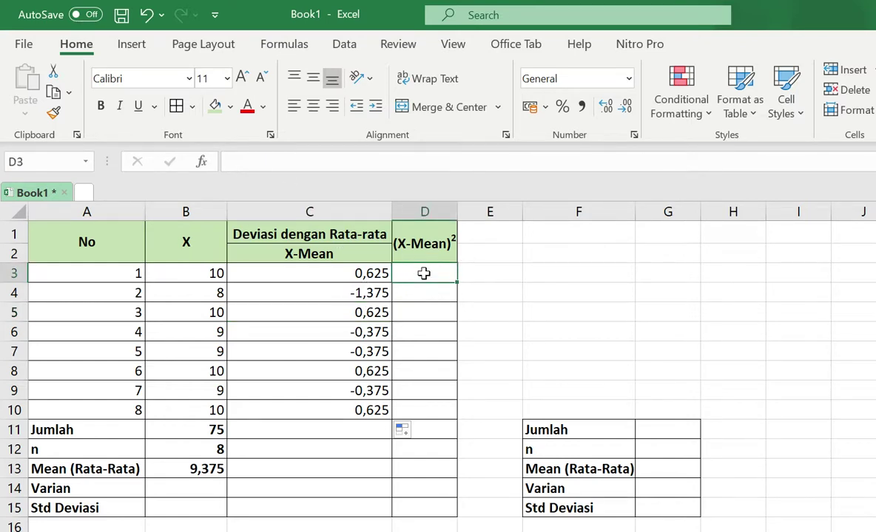
Step: Enter =C3^2 in D3 and fill it down to D10 for all squared deviations
text(=)
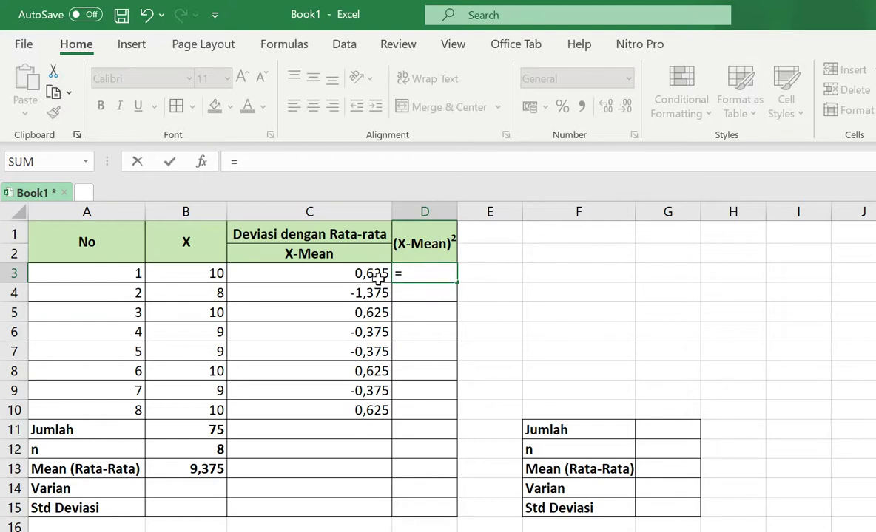
click(363, 272)
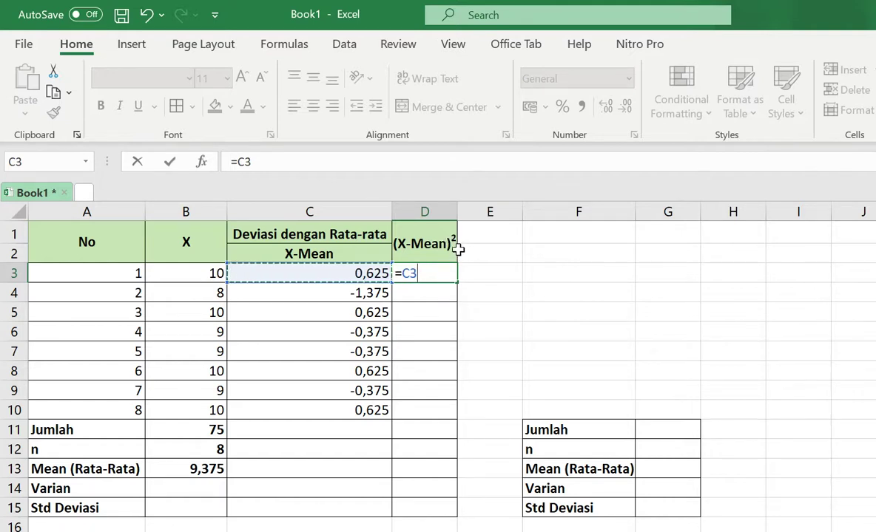
text(^2)
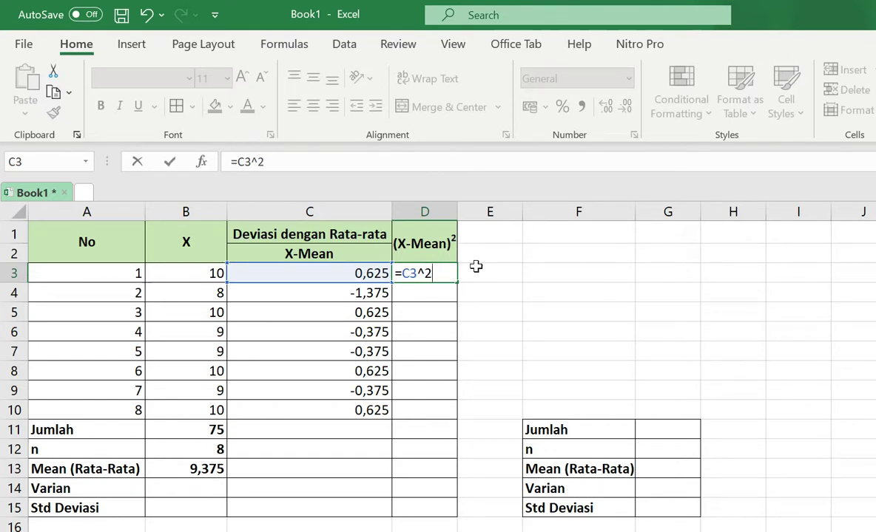
key(Return)
click(448, 271)
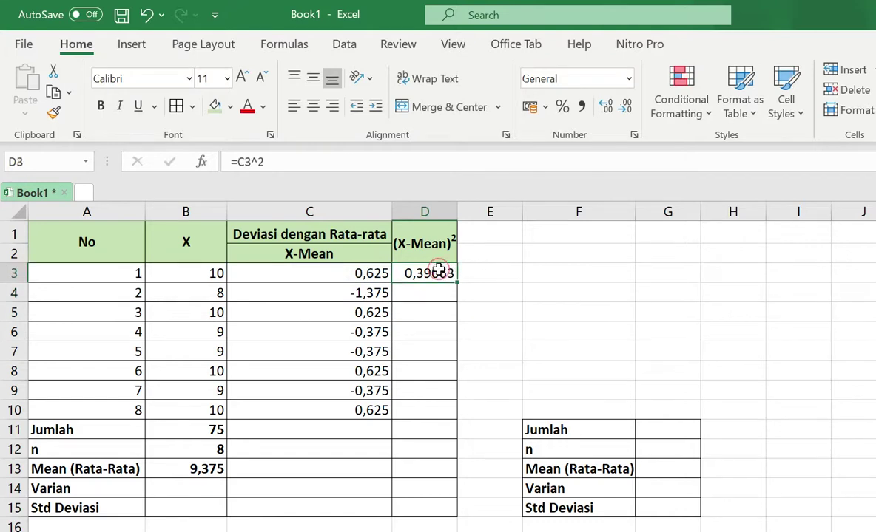
drag(457, 284, 460, 418)
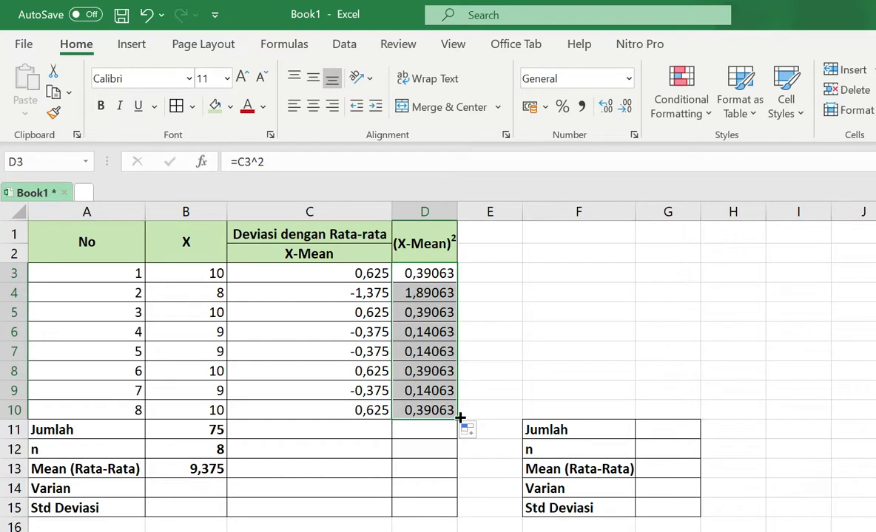
click(431, 429)
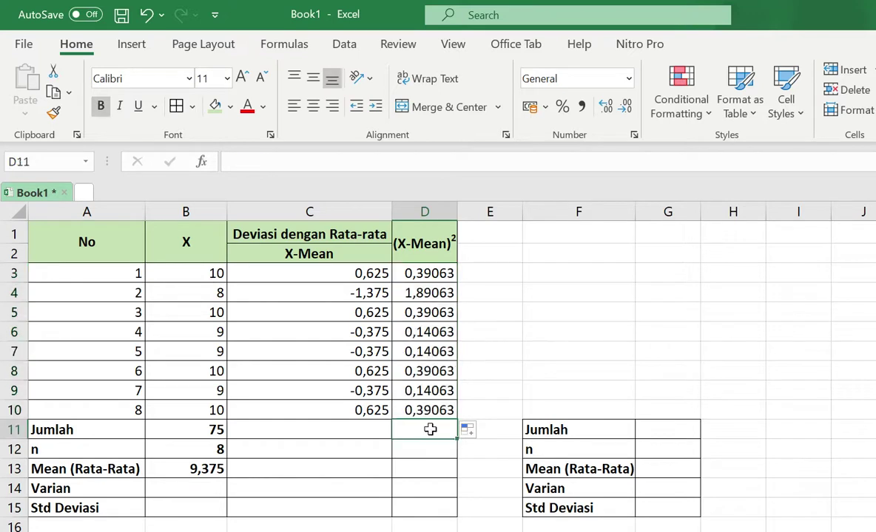
Step: Copy B11's SUM across to C11:D11, giving totals 0 and 3,875
click(190, 435)
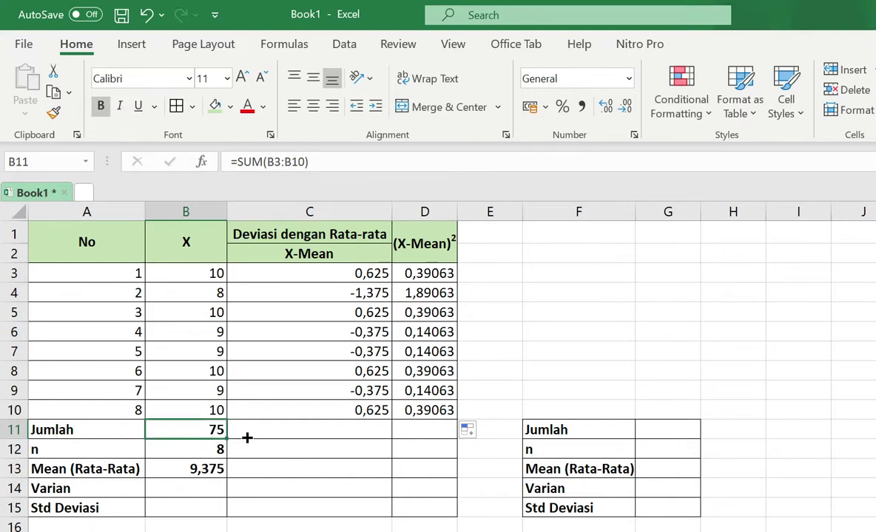
drag(226, 438, 424, 430)
click(352, 431)
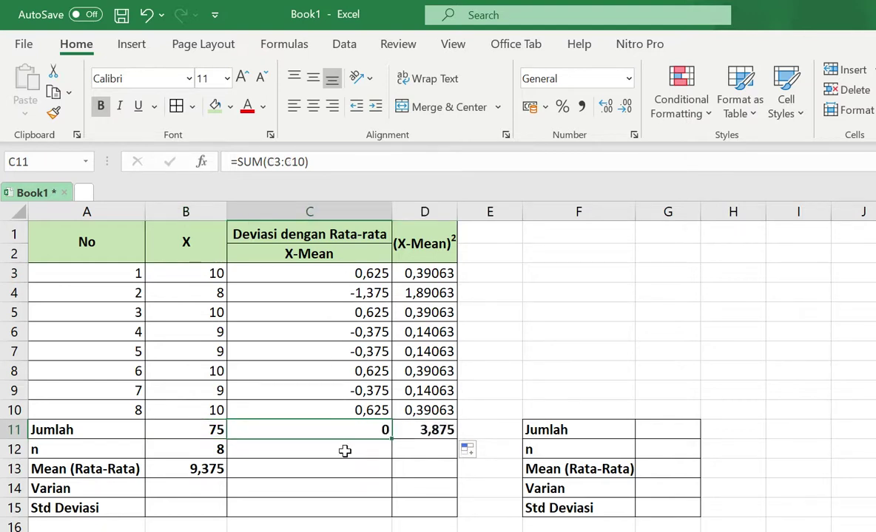
click(440, 432)
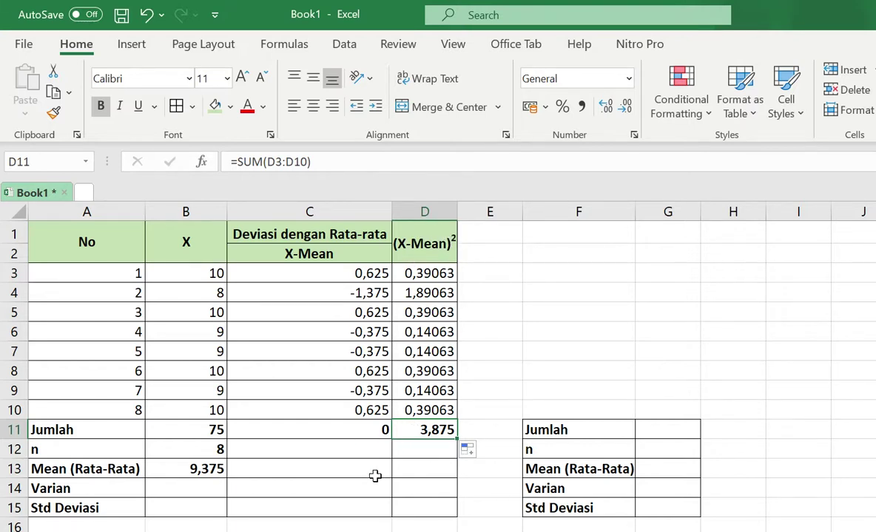
click(411, 493)
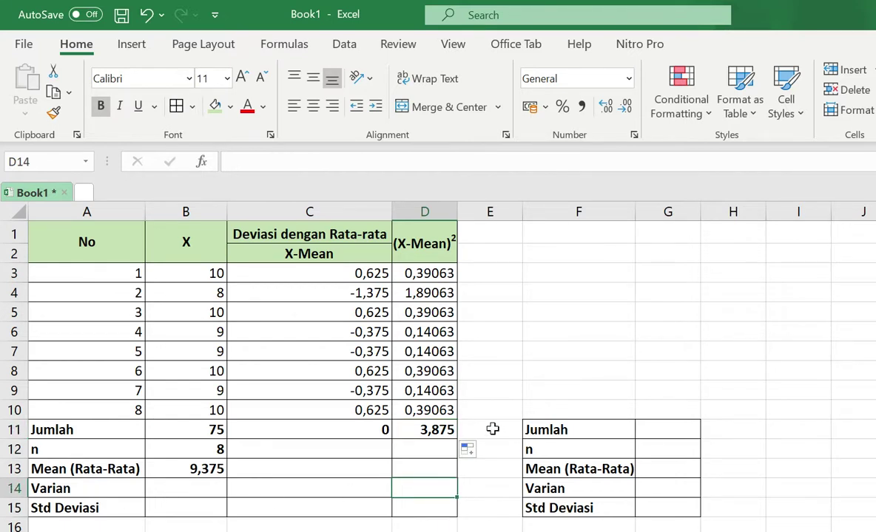
Step: Enter =D11/(B12-1) in D14 so the Varian shows 0,55357
text(=)
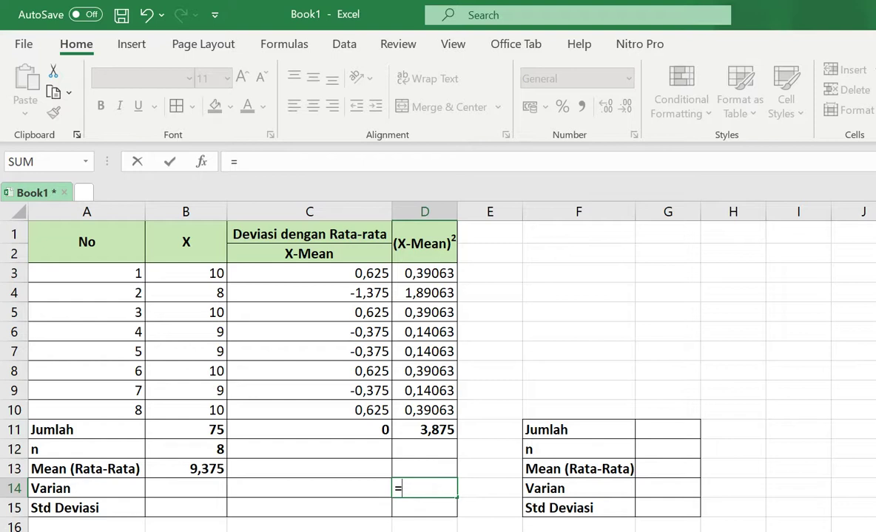
click(425, 429)
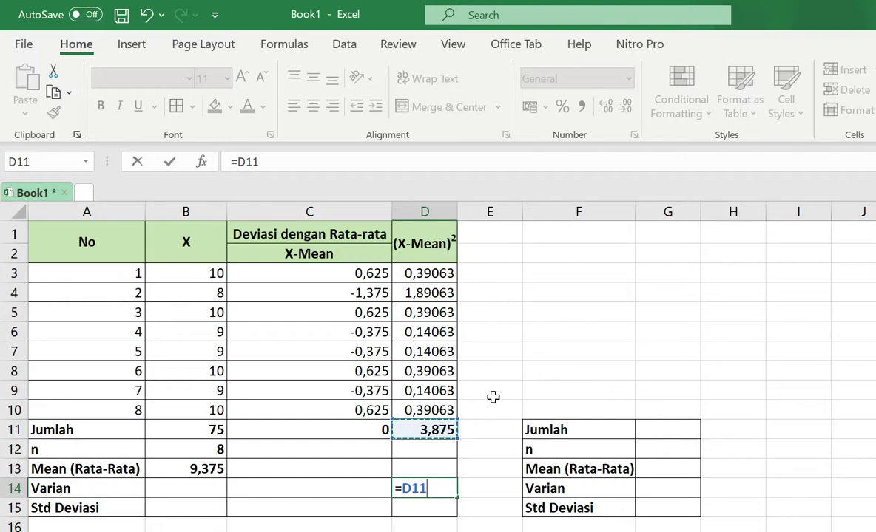
text(/()
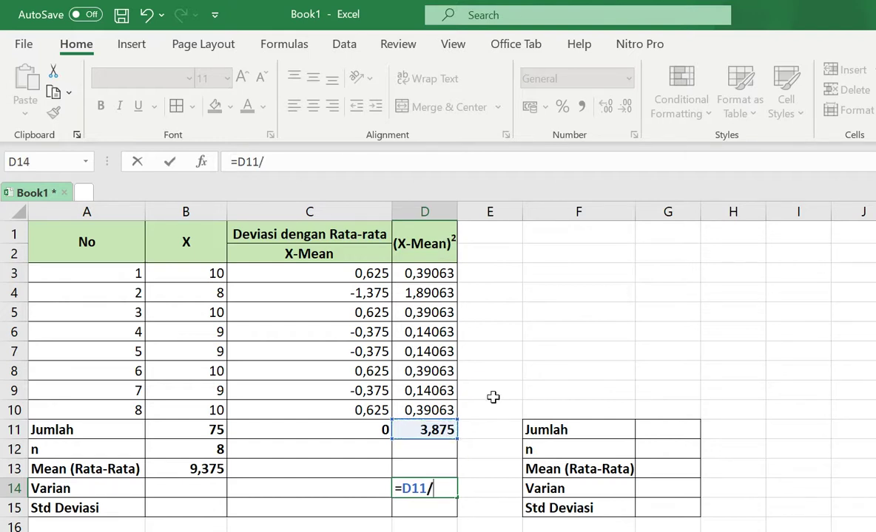
click(213, 450)
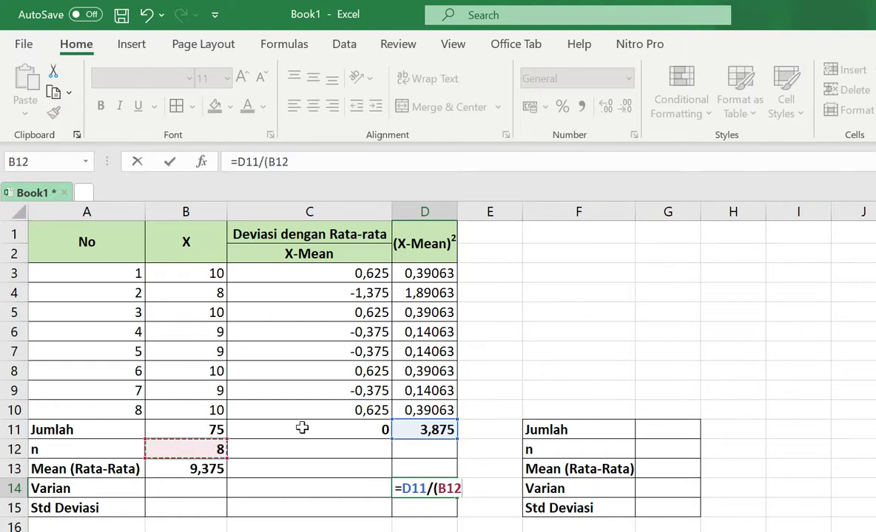
text(-1)
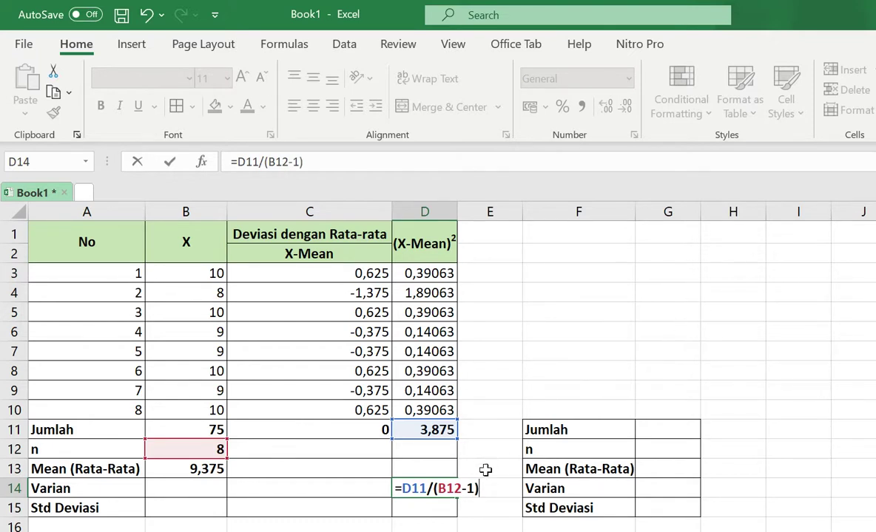
key(Return)
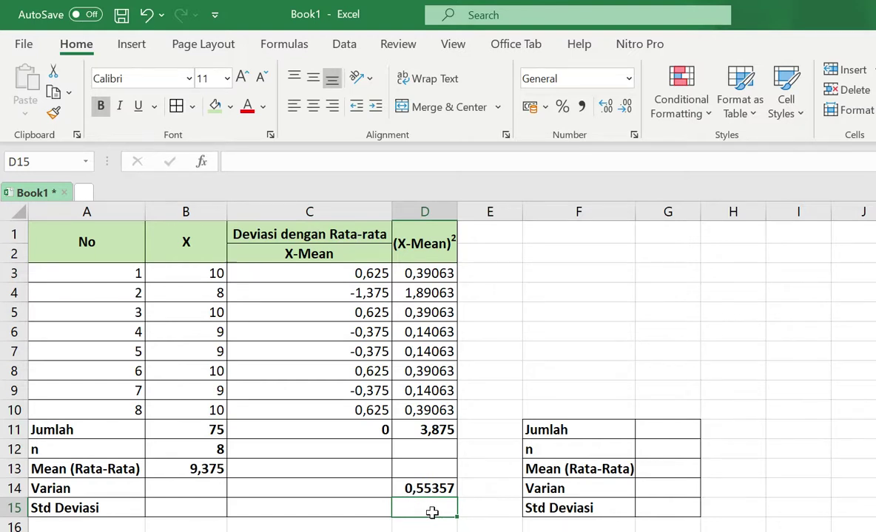
Step: Enter =D14^0,5 in D15 for a Std Deviasi of 0,74402, then recheck the variance formula
text(=)
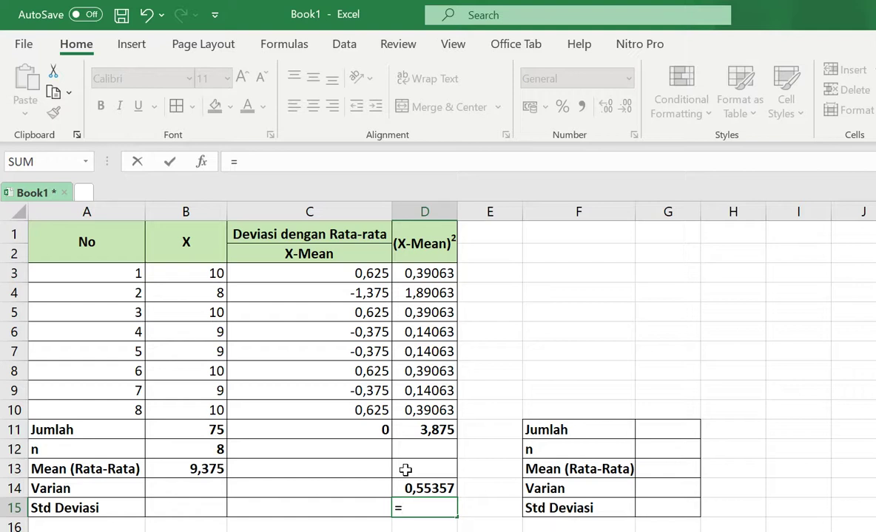
click(412, 489)
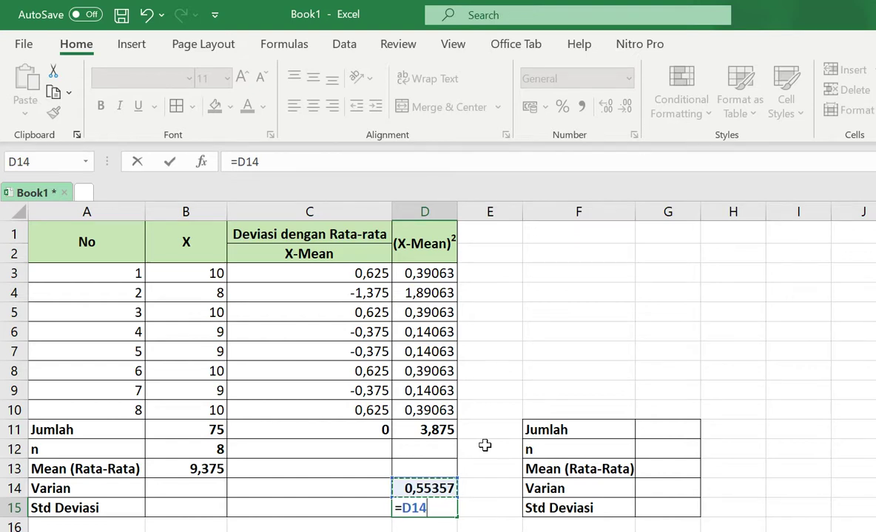
text(^)
text(,5)
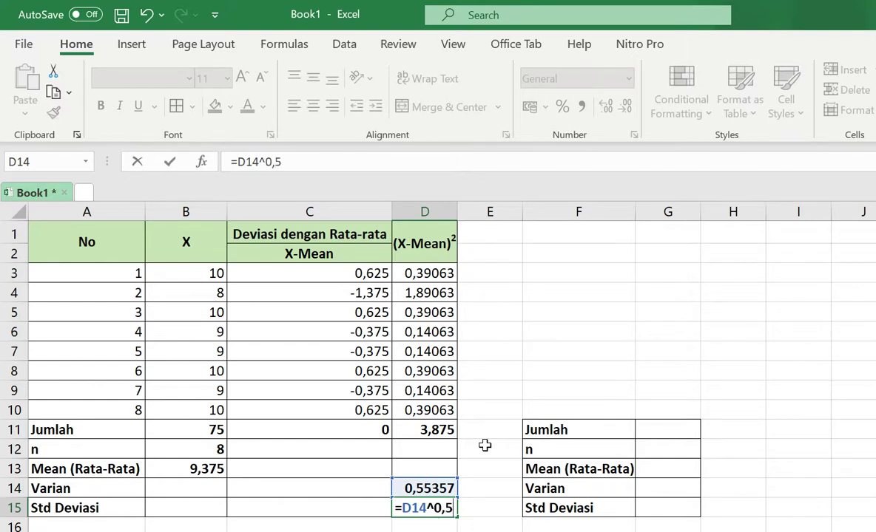
key(Return)
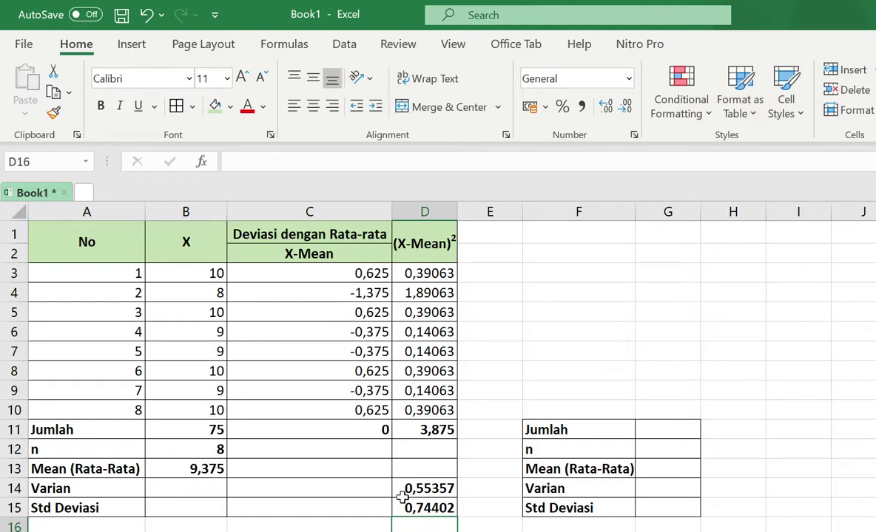
click(405, 485)
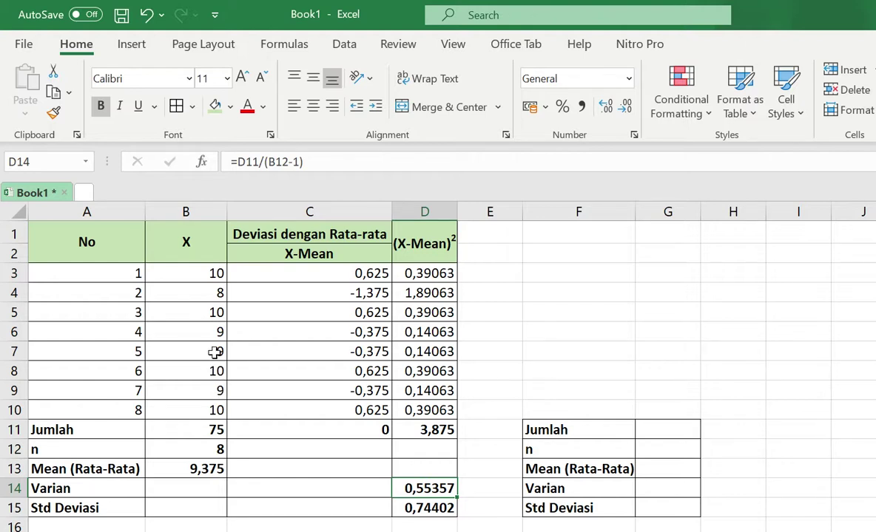
Step: Change the first X value in B3 to 1 to watch the totals recalculate
click(205, 293)
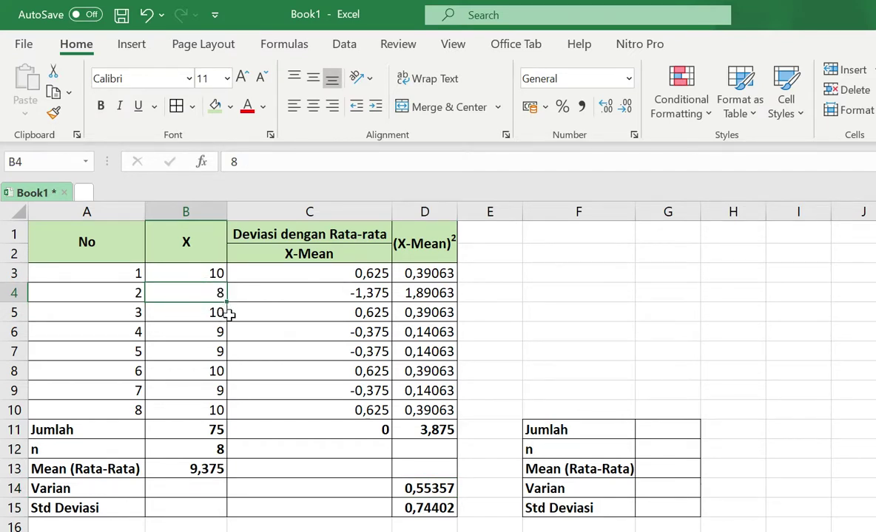
click(188, 272)
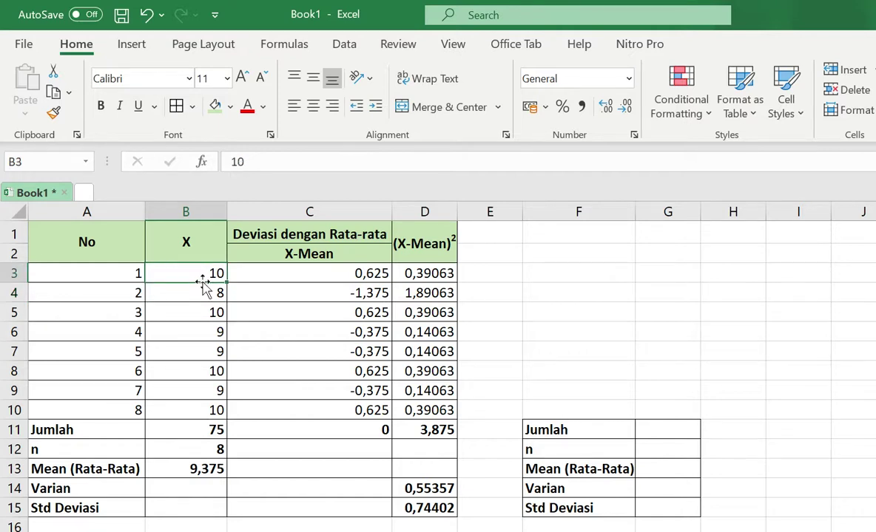
text(1)
key(Return)
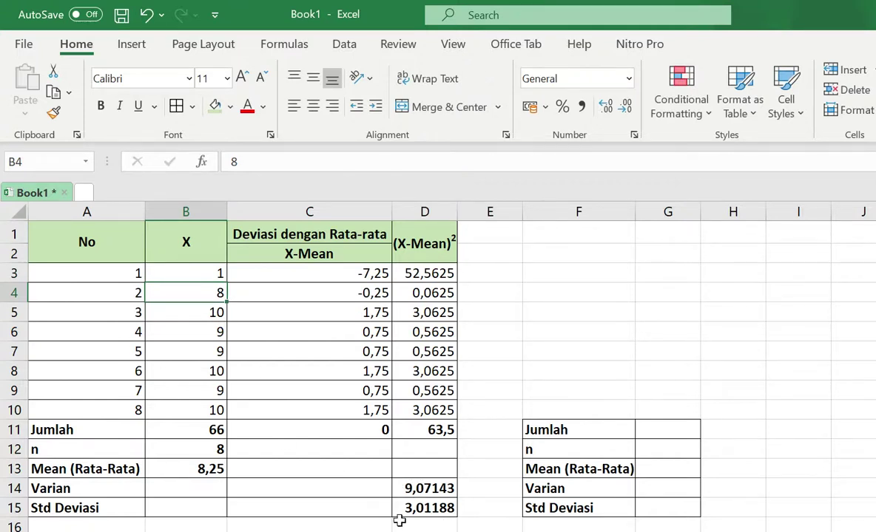
Step: Set B8 to 3, then undo the edits so B3 and B8 return to 10
click(211, 274)
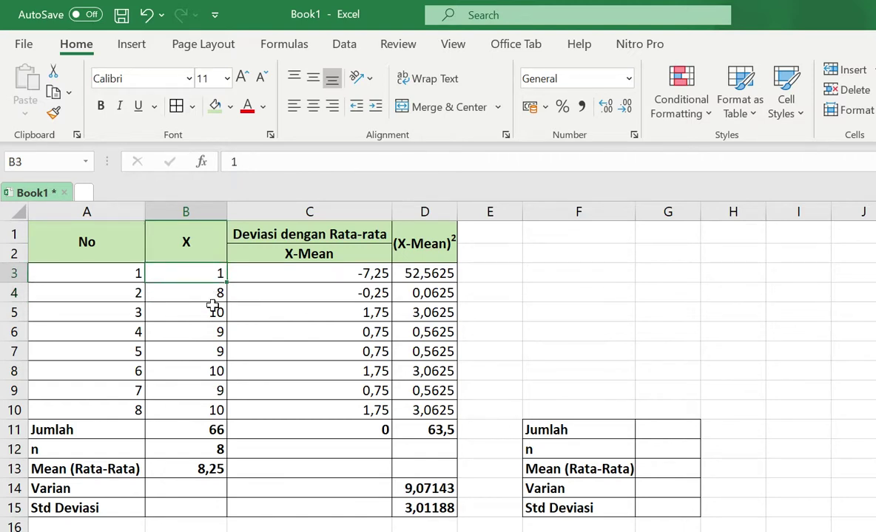
click(216, 372)
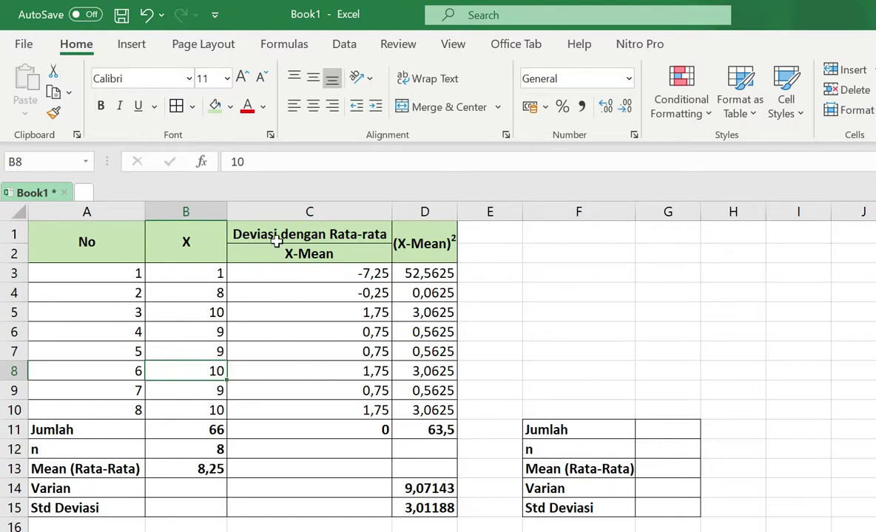
text(3)
key(Return)
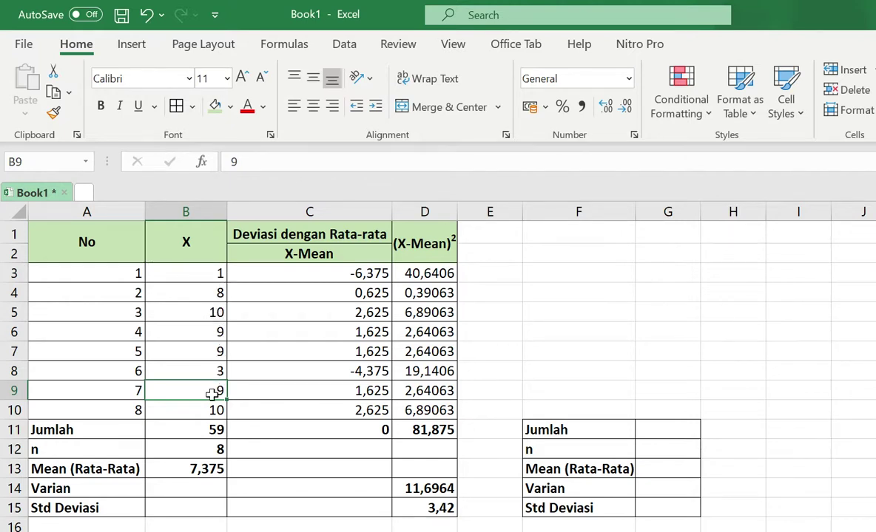
key(ctrl+z)
key(ctrl+z)
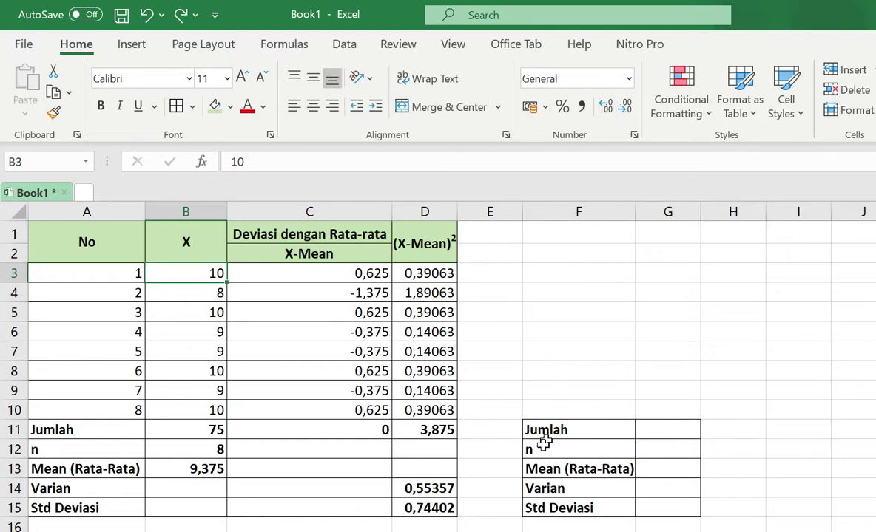
Step: Enter =SUM(B3:B10) in G11 so the second table's Jumlah shows 75
click(648, 436)
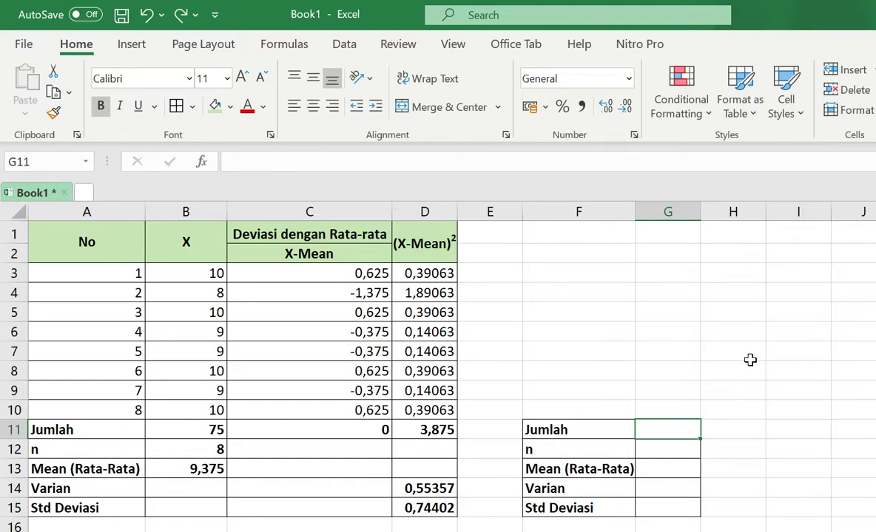
text(=)
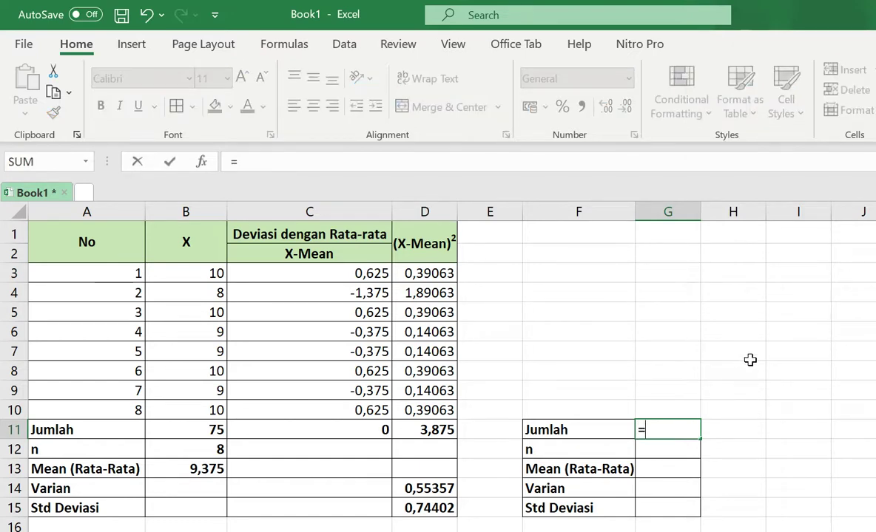
text(sum)
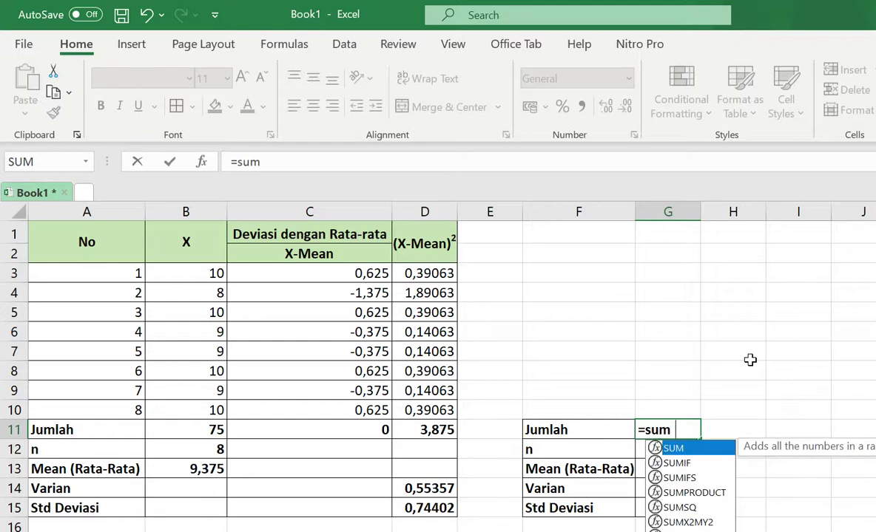
text(()
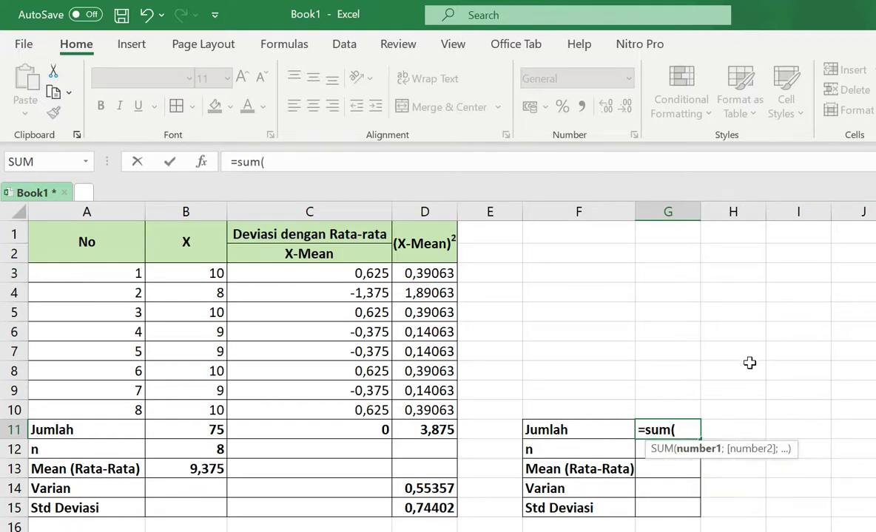
drag(206, 274, 220, 399)
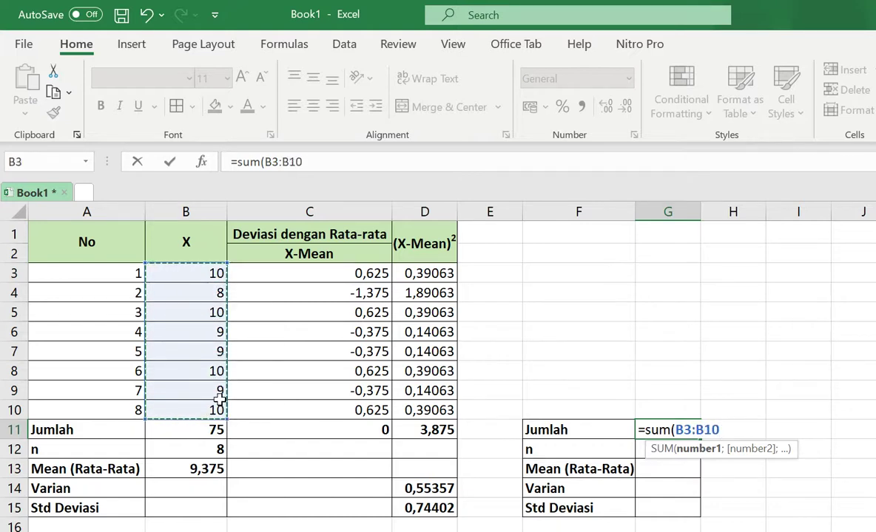
text())
key(Return)
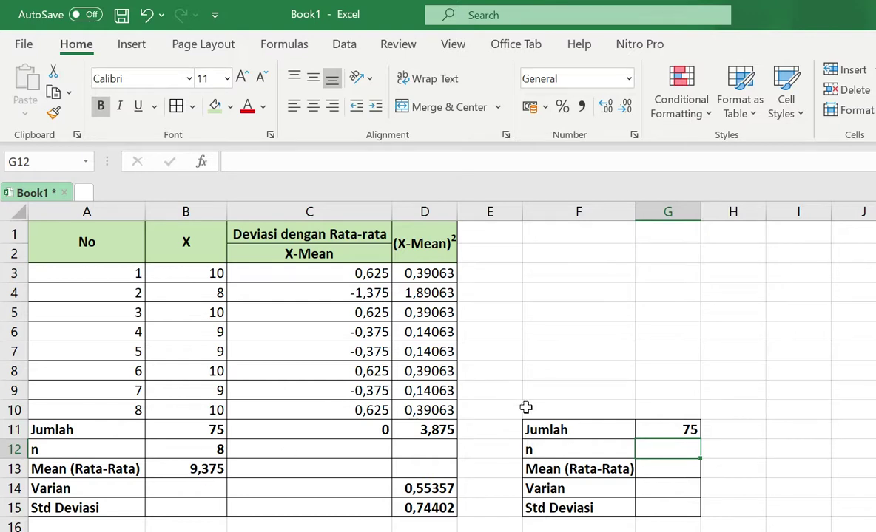
Step: Set the second table's n in G12 to reference A10, giving 8
text(=)
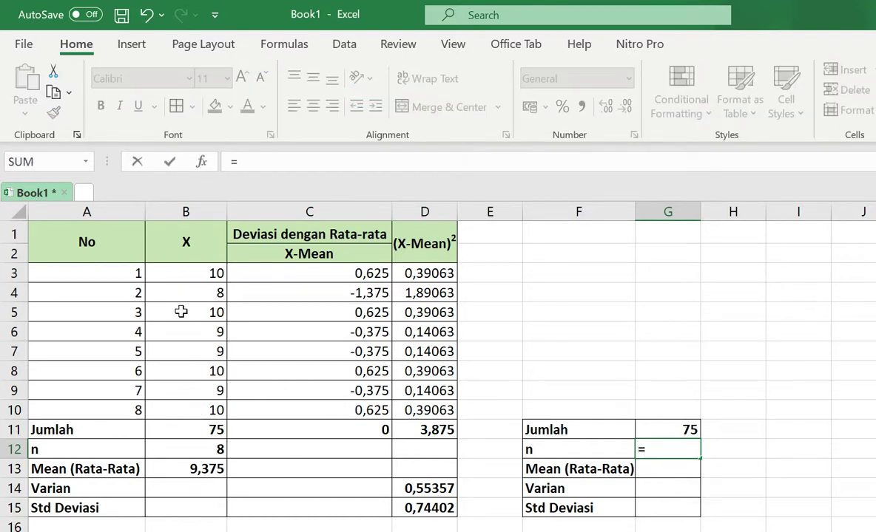
click(110, 411)
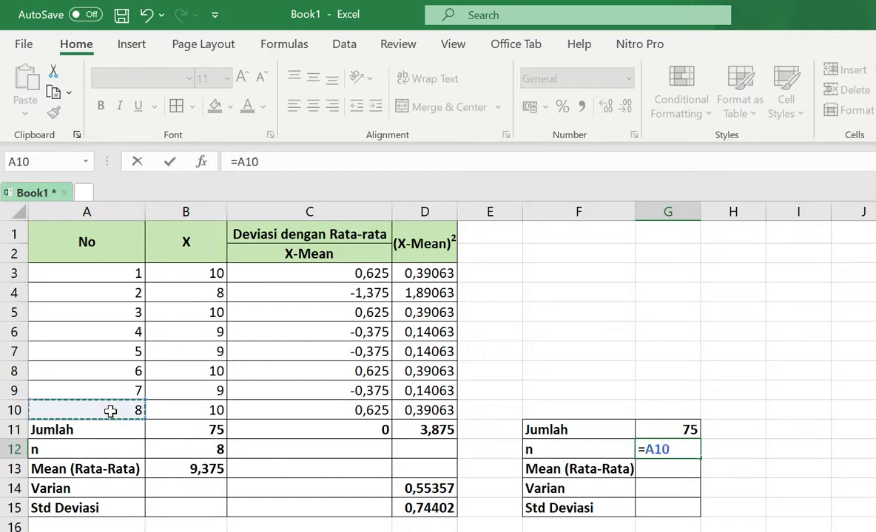
key(Return)
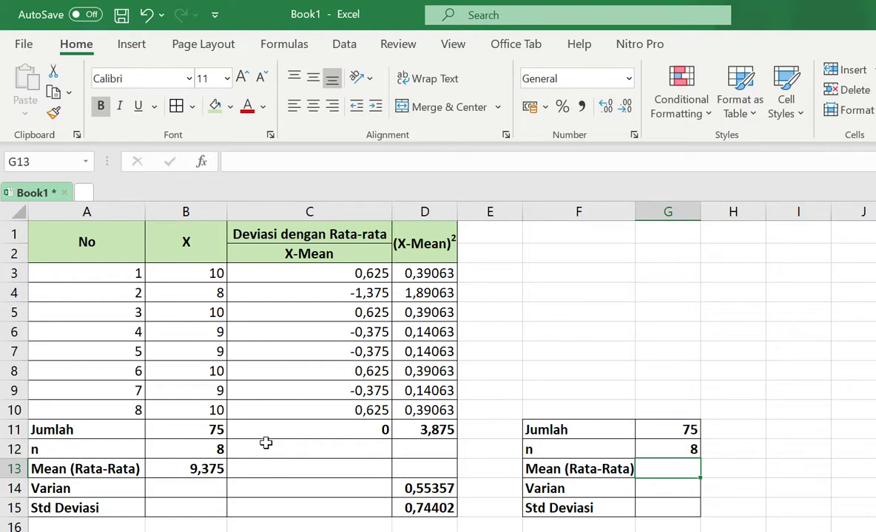
Step: Enter =AVERAGE(B3:B10) in G13 for a mean of 9,375
text(=)
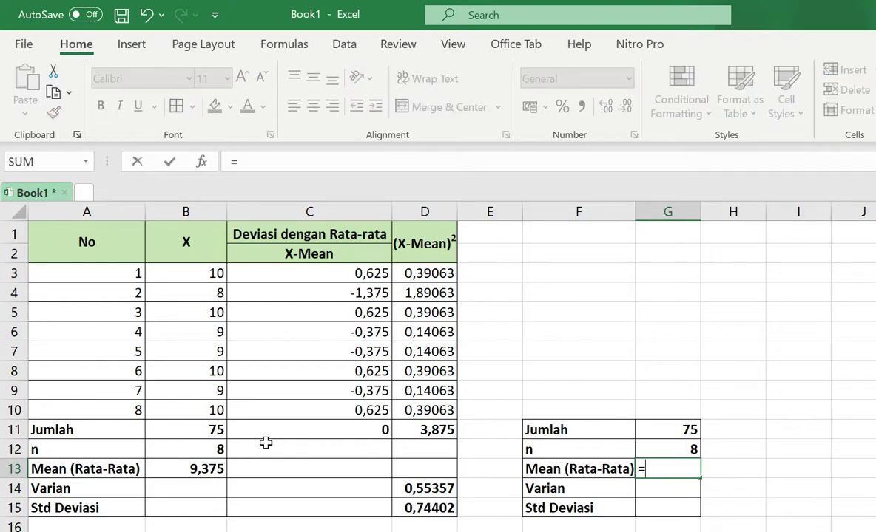
text(av)
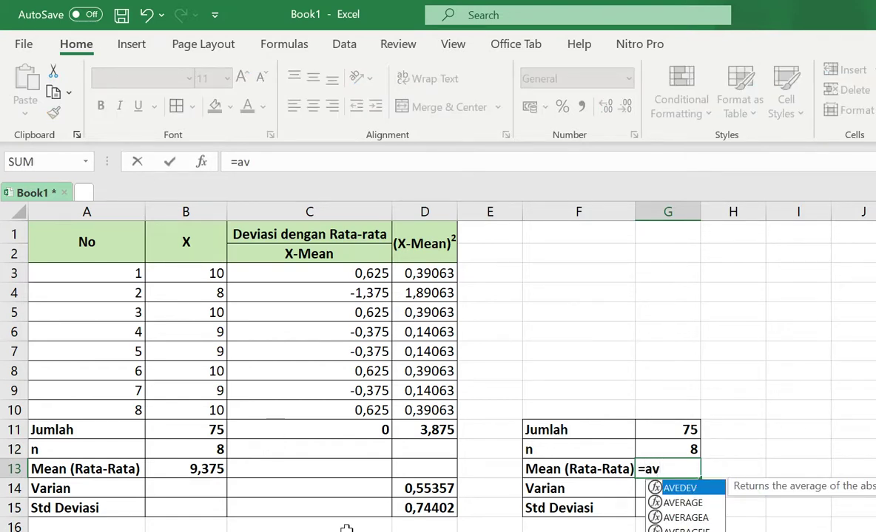
double_click(698, 502)
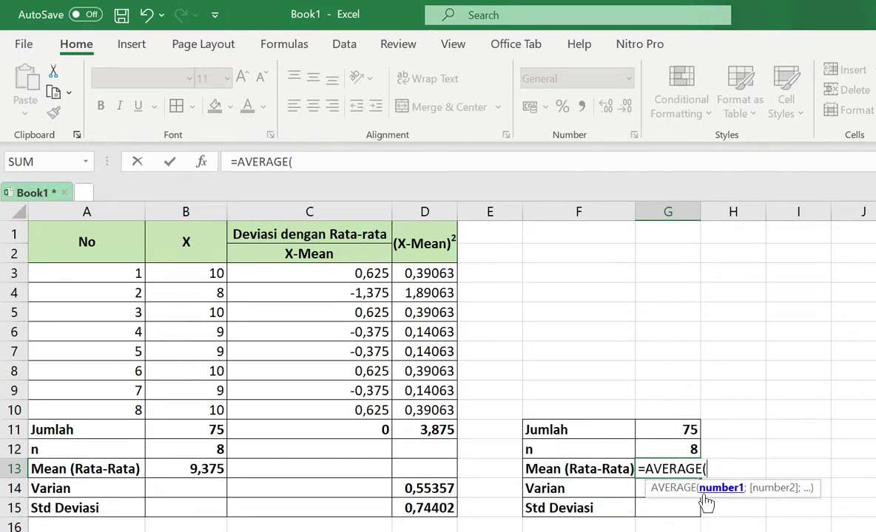
drag(212, 273, 210, 412)
text())
key(Return)
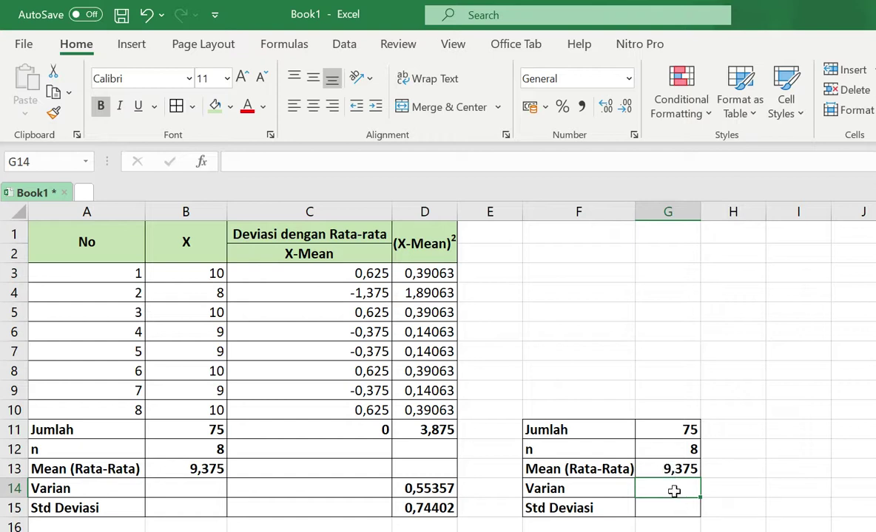
Step: Enter =VAR(B3:B10) in G14 for a variance of 0,55357
text(=)
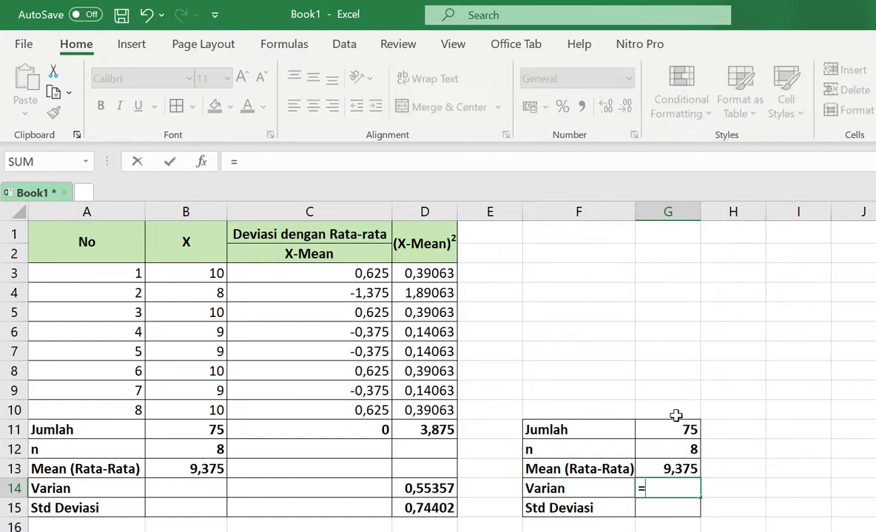
text(var)
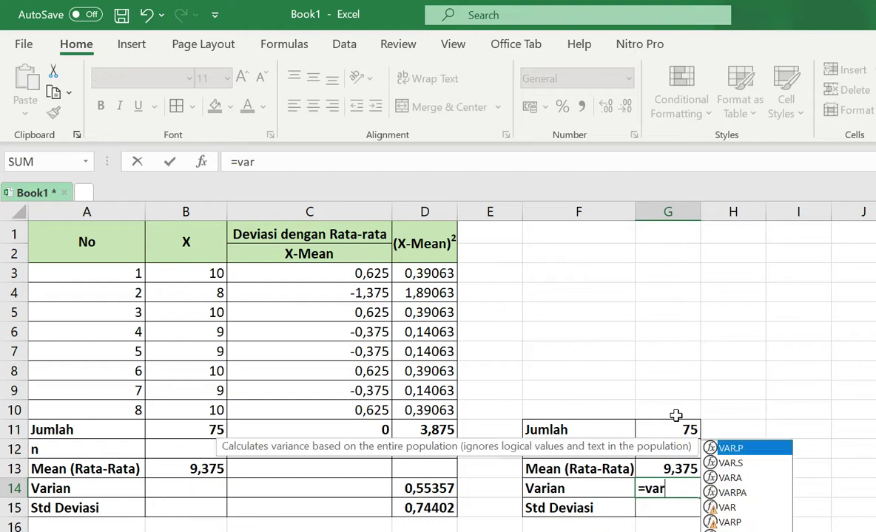
text(()
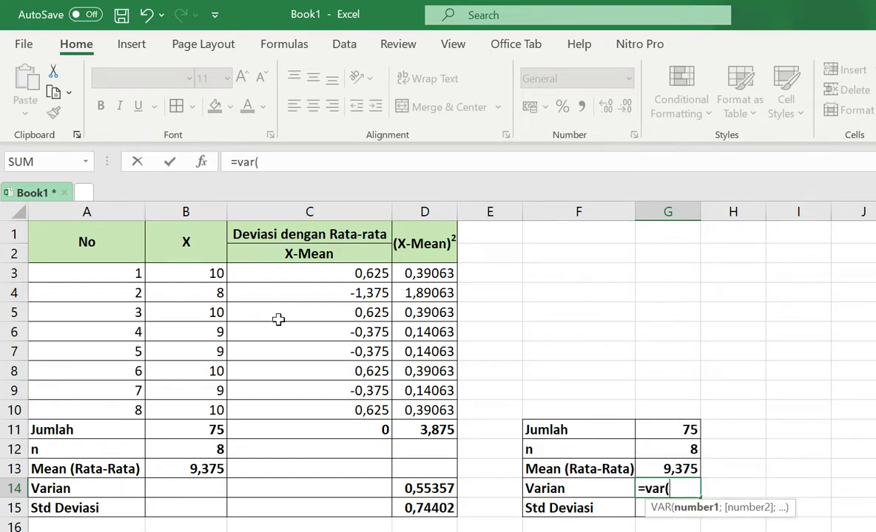
mouse_move(208, 274)
mouse_down()
mouse_move(205, 351)
mouse_move(220, 406)
mouse_up()
text())
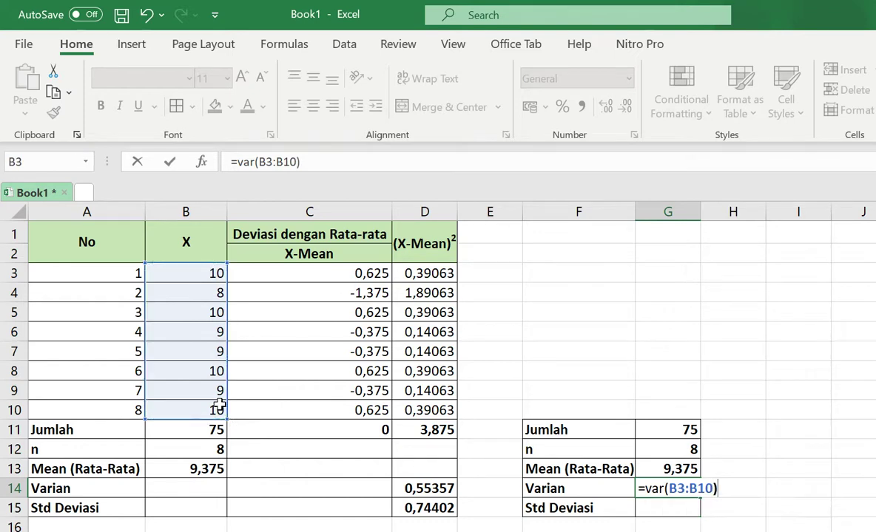
key(Return)
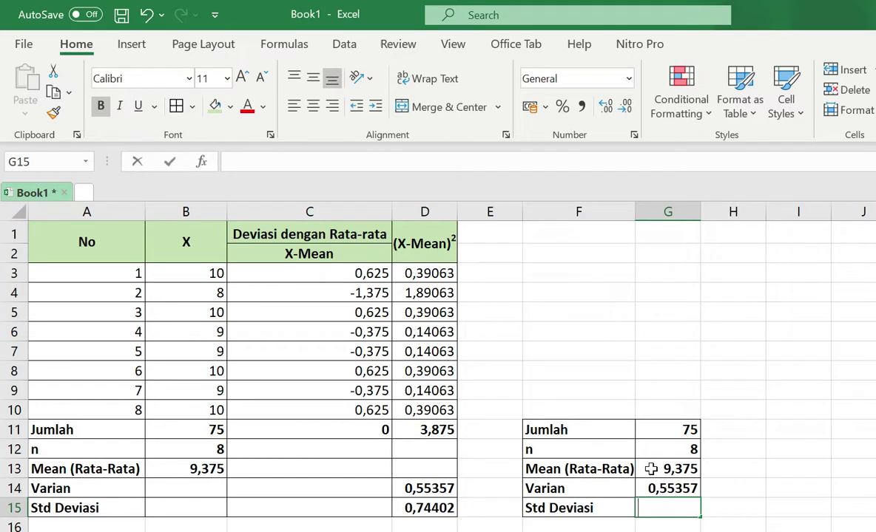
Step: Enter =G14^0,5 in G15 so the second Std Deviasi shows 0,74402
text(=)
click(667, 490)
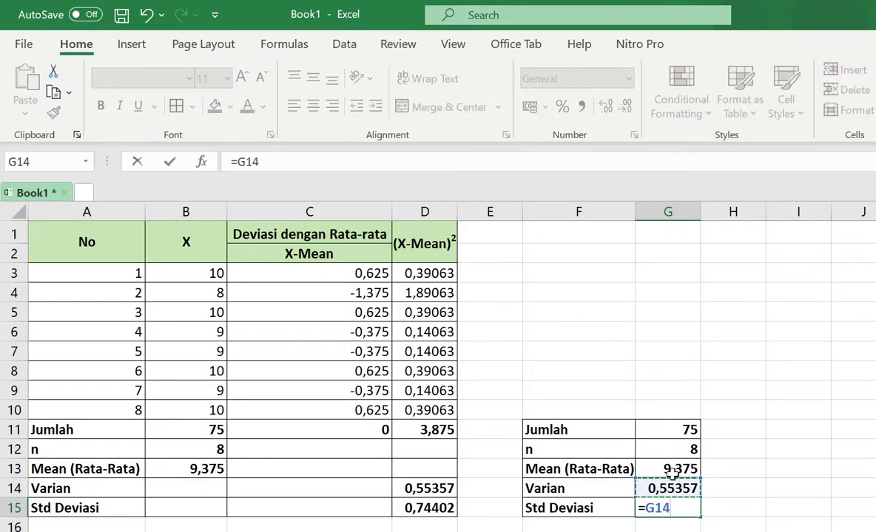
text(^0,5)
key(Return)
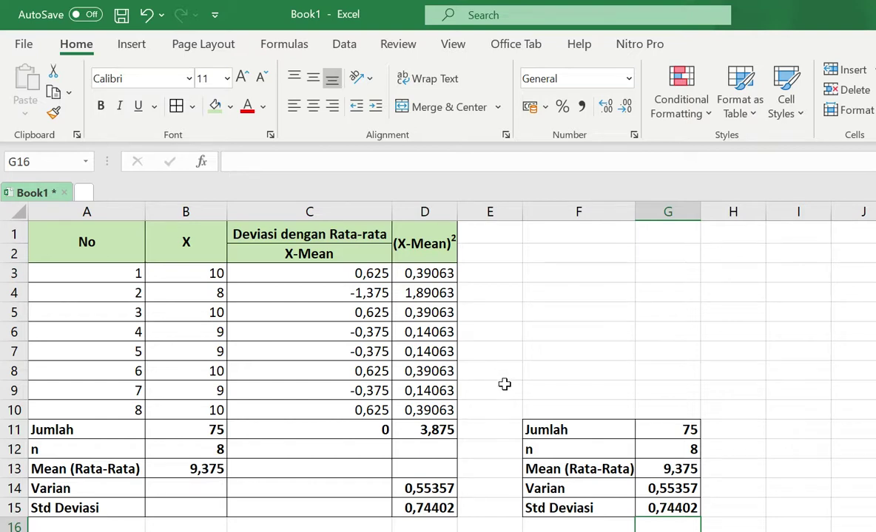
Step: Show the Data ribbon's commands to reach Data Analysis
click(346, 46)
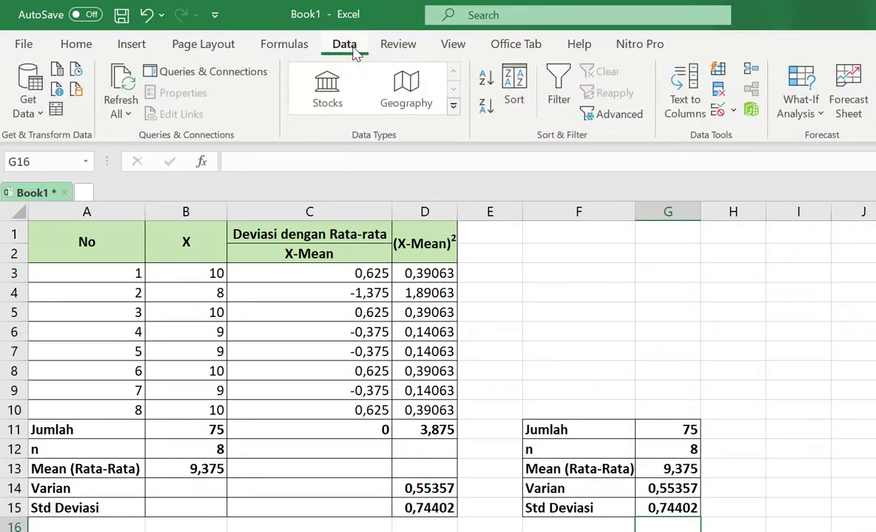